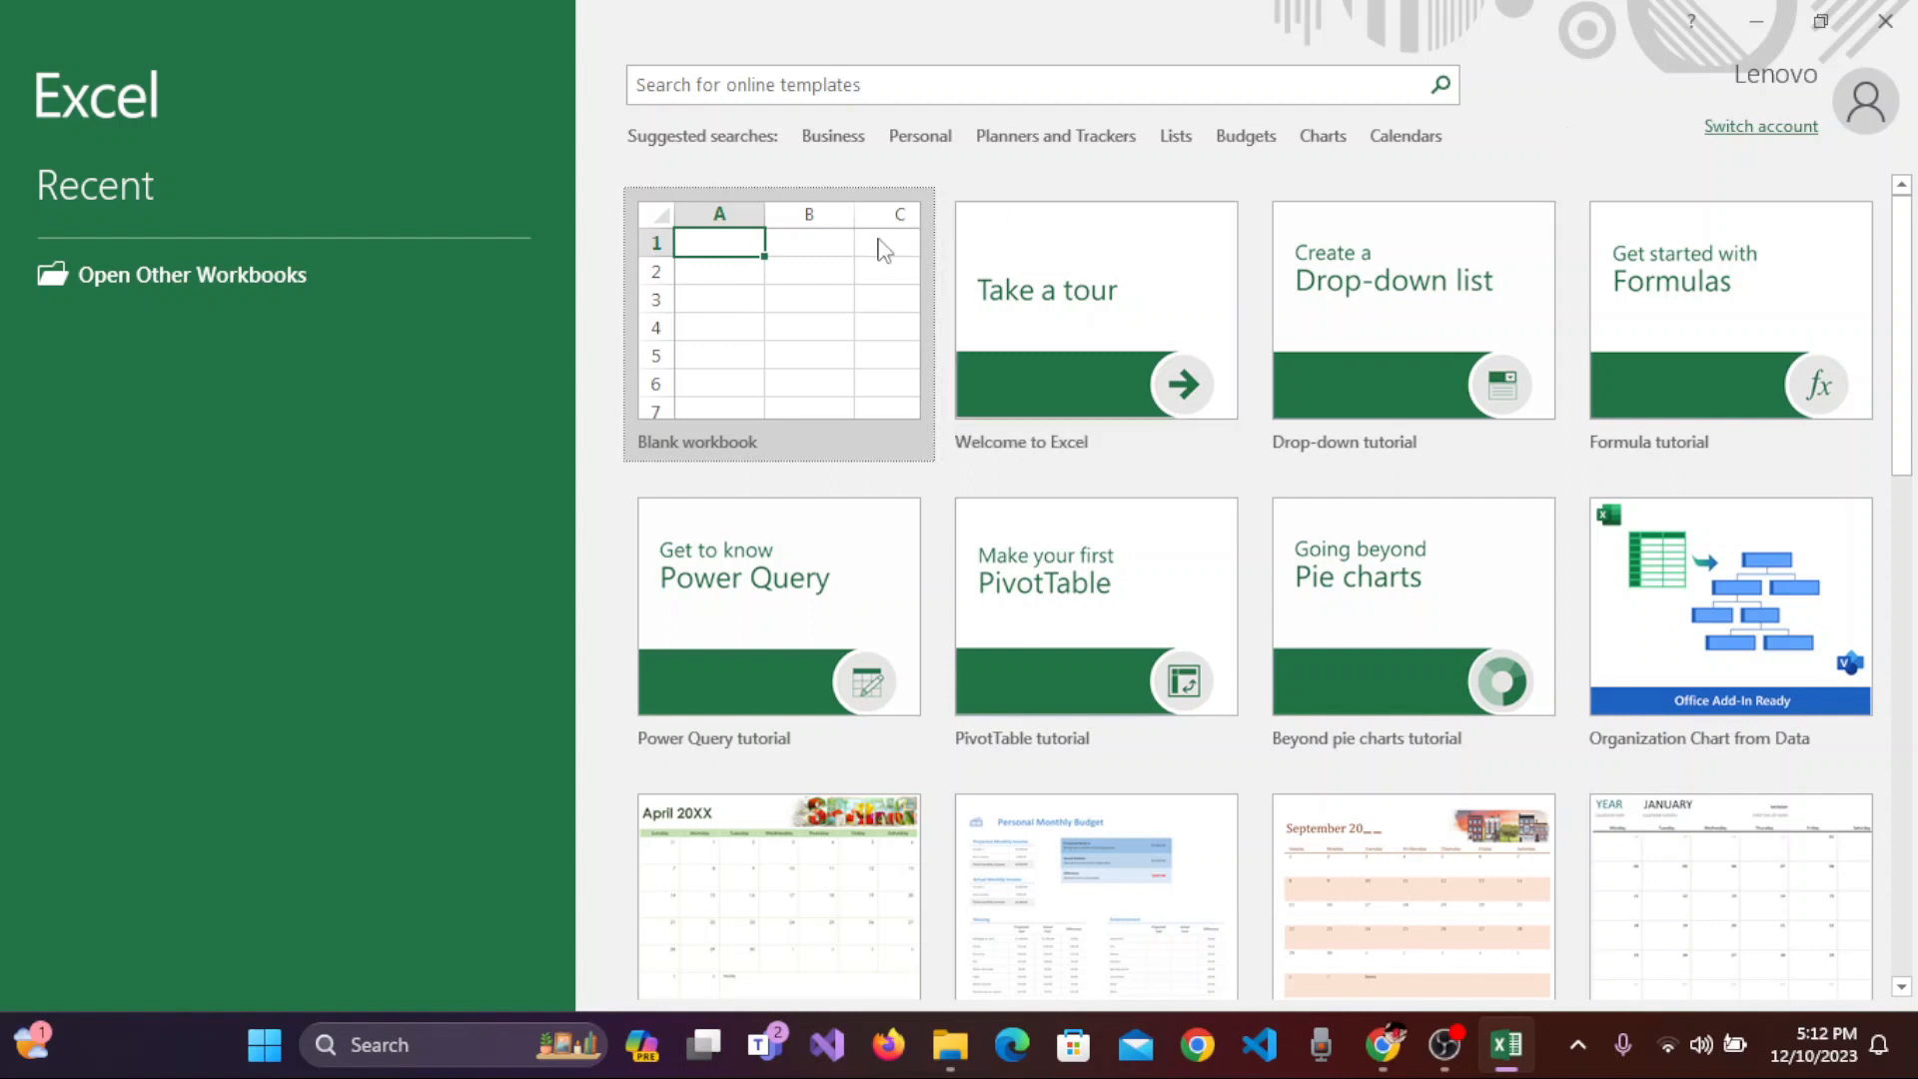
Create a blank workbook, add a second worksheet and return to Sheet1
{"action": "left_click", "coordinate": [802, 331]}
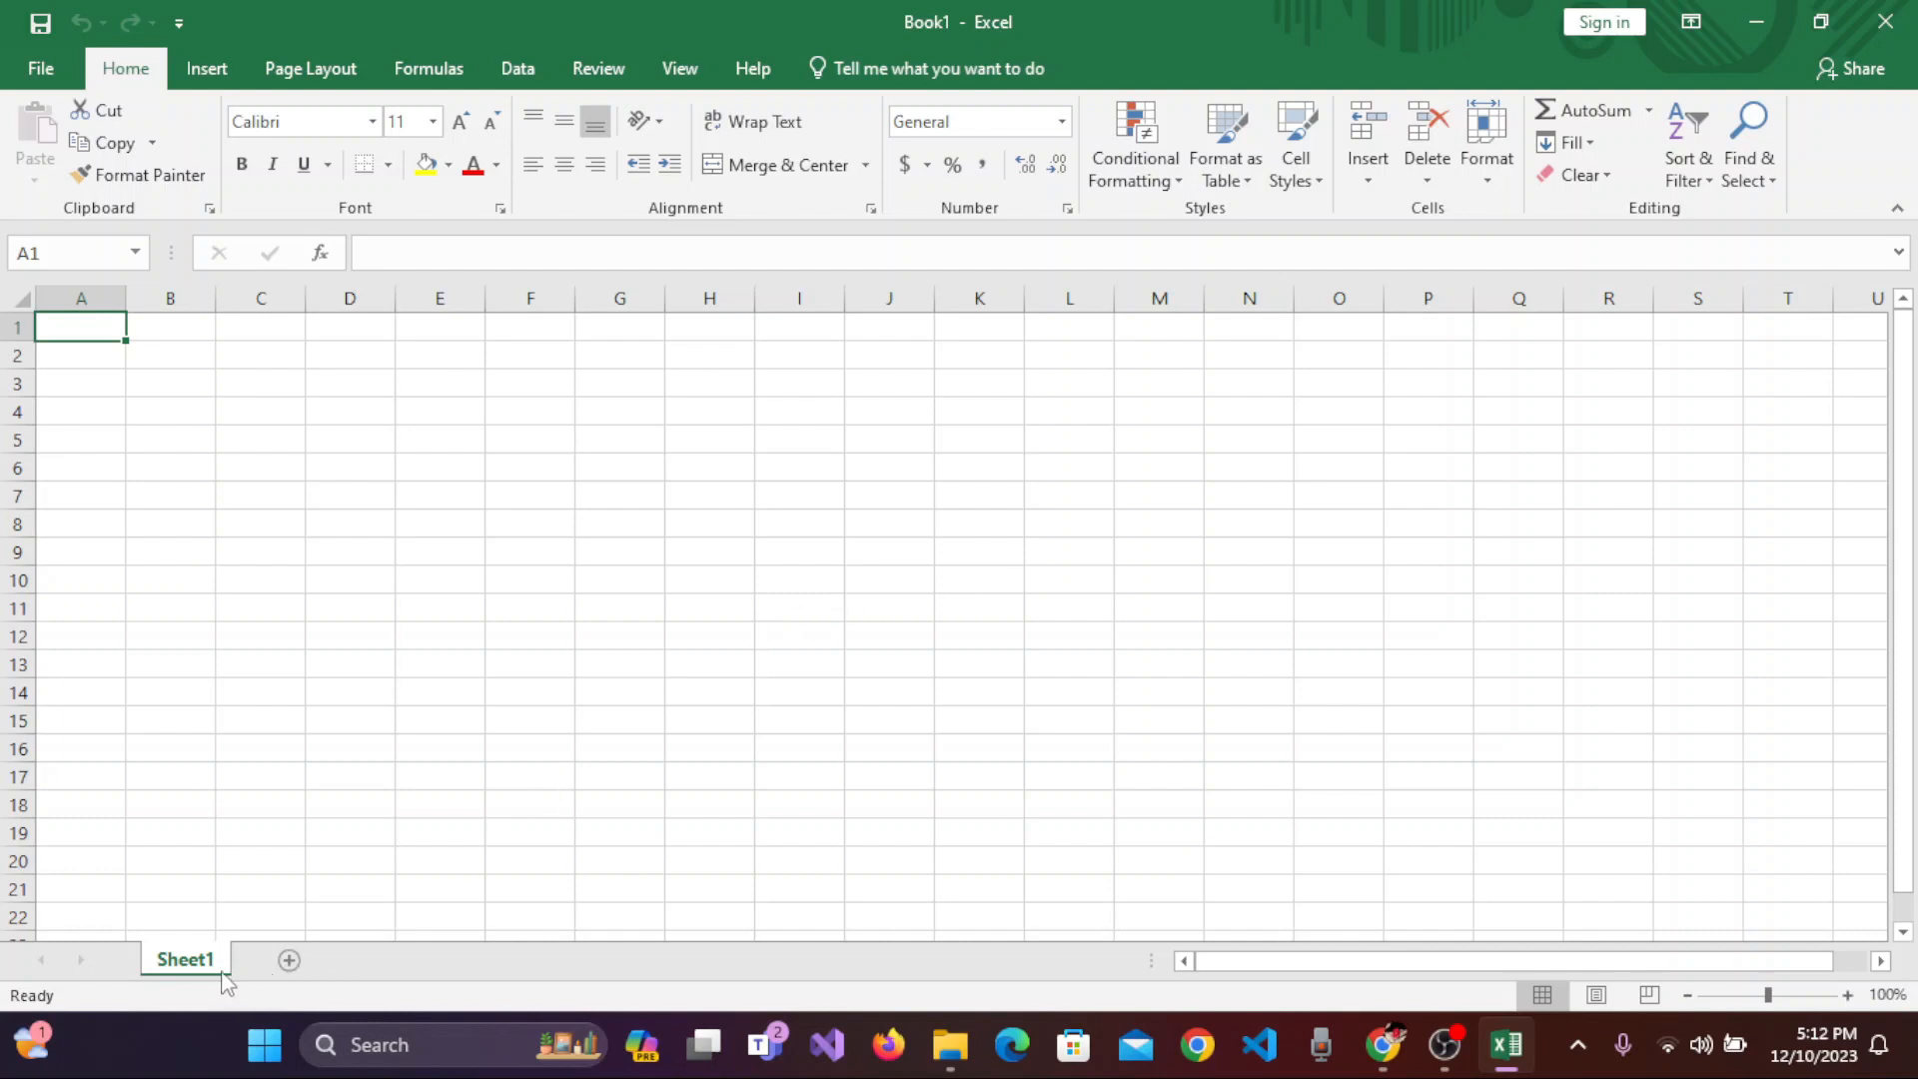
{"action": "left_click", "coordinate": [289, 960]}
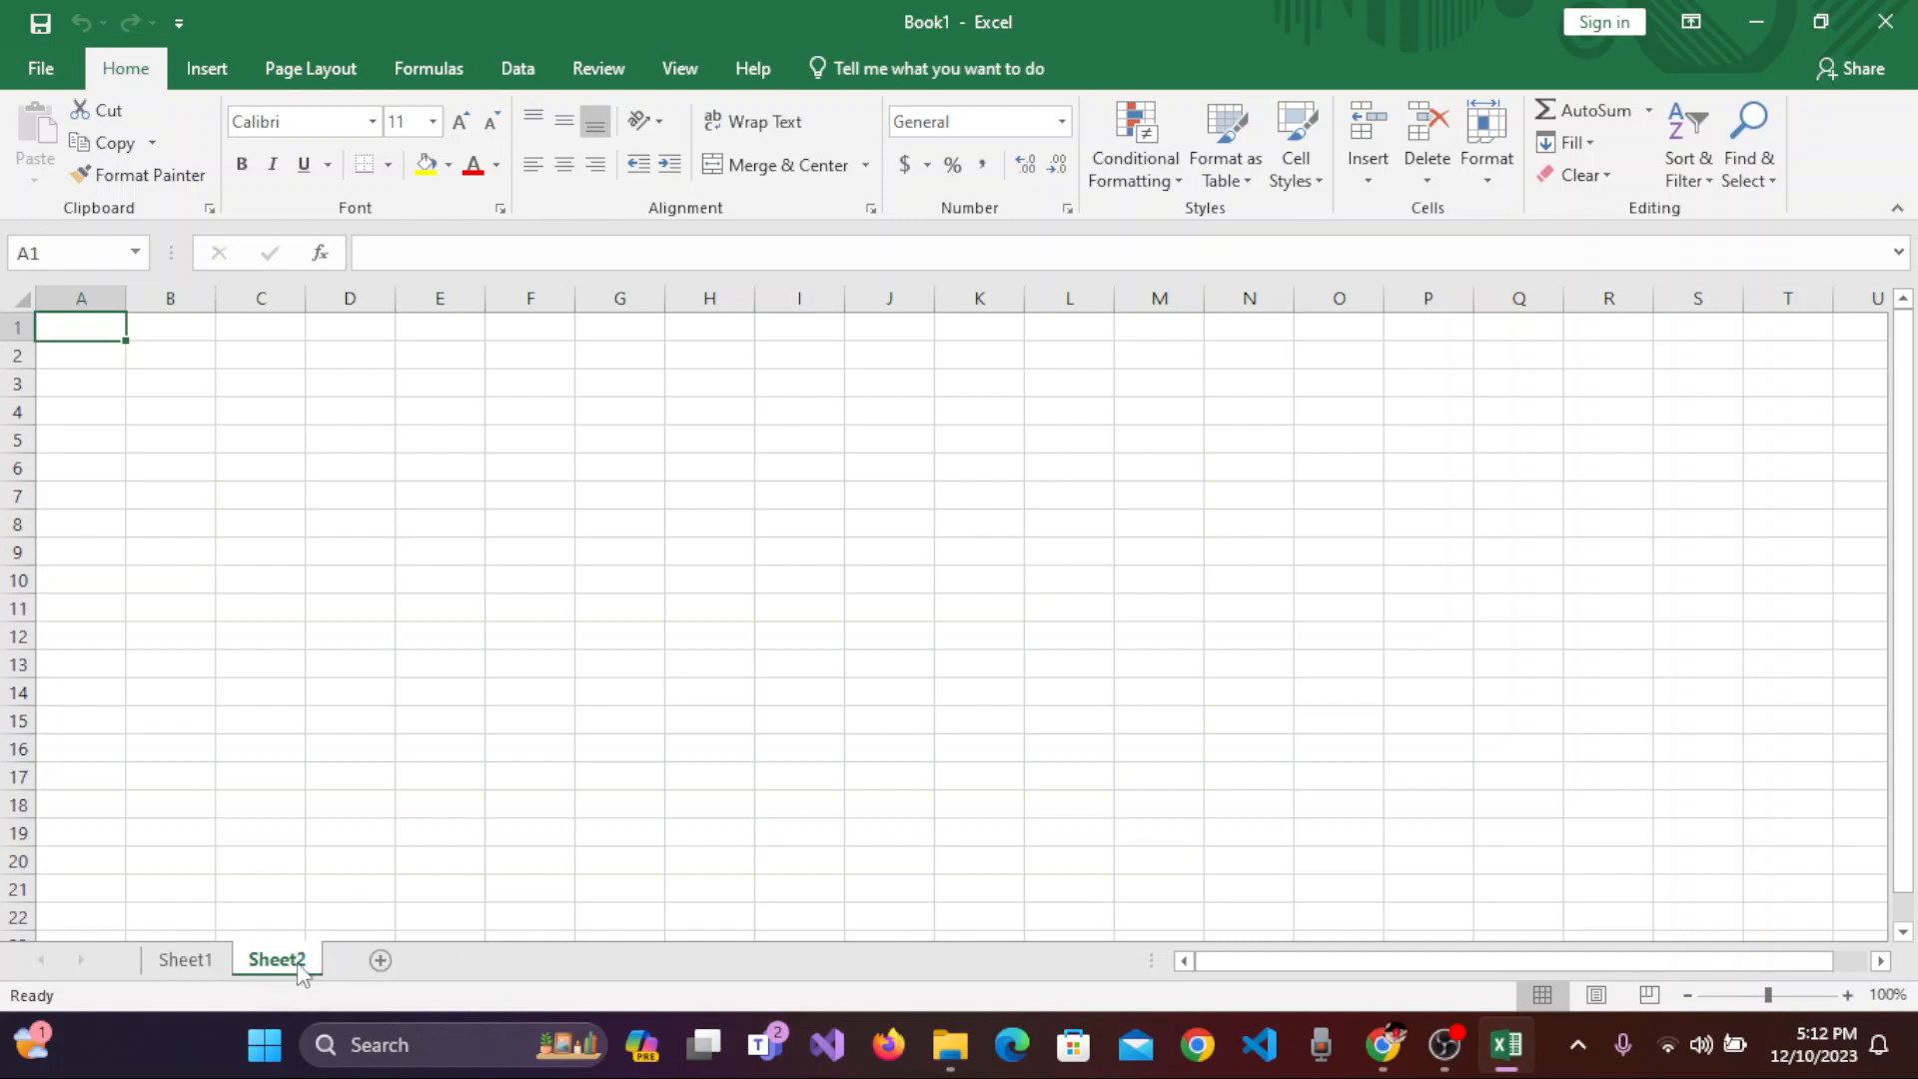
{"action": "left_click", "coordinate": [211, 965]}
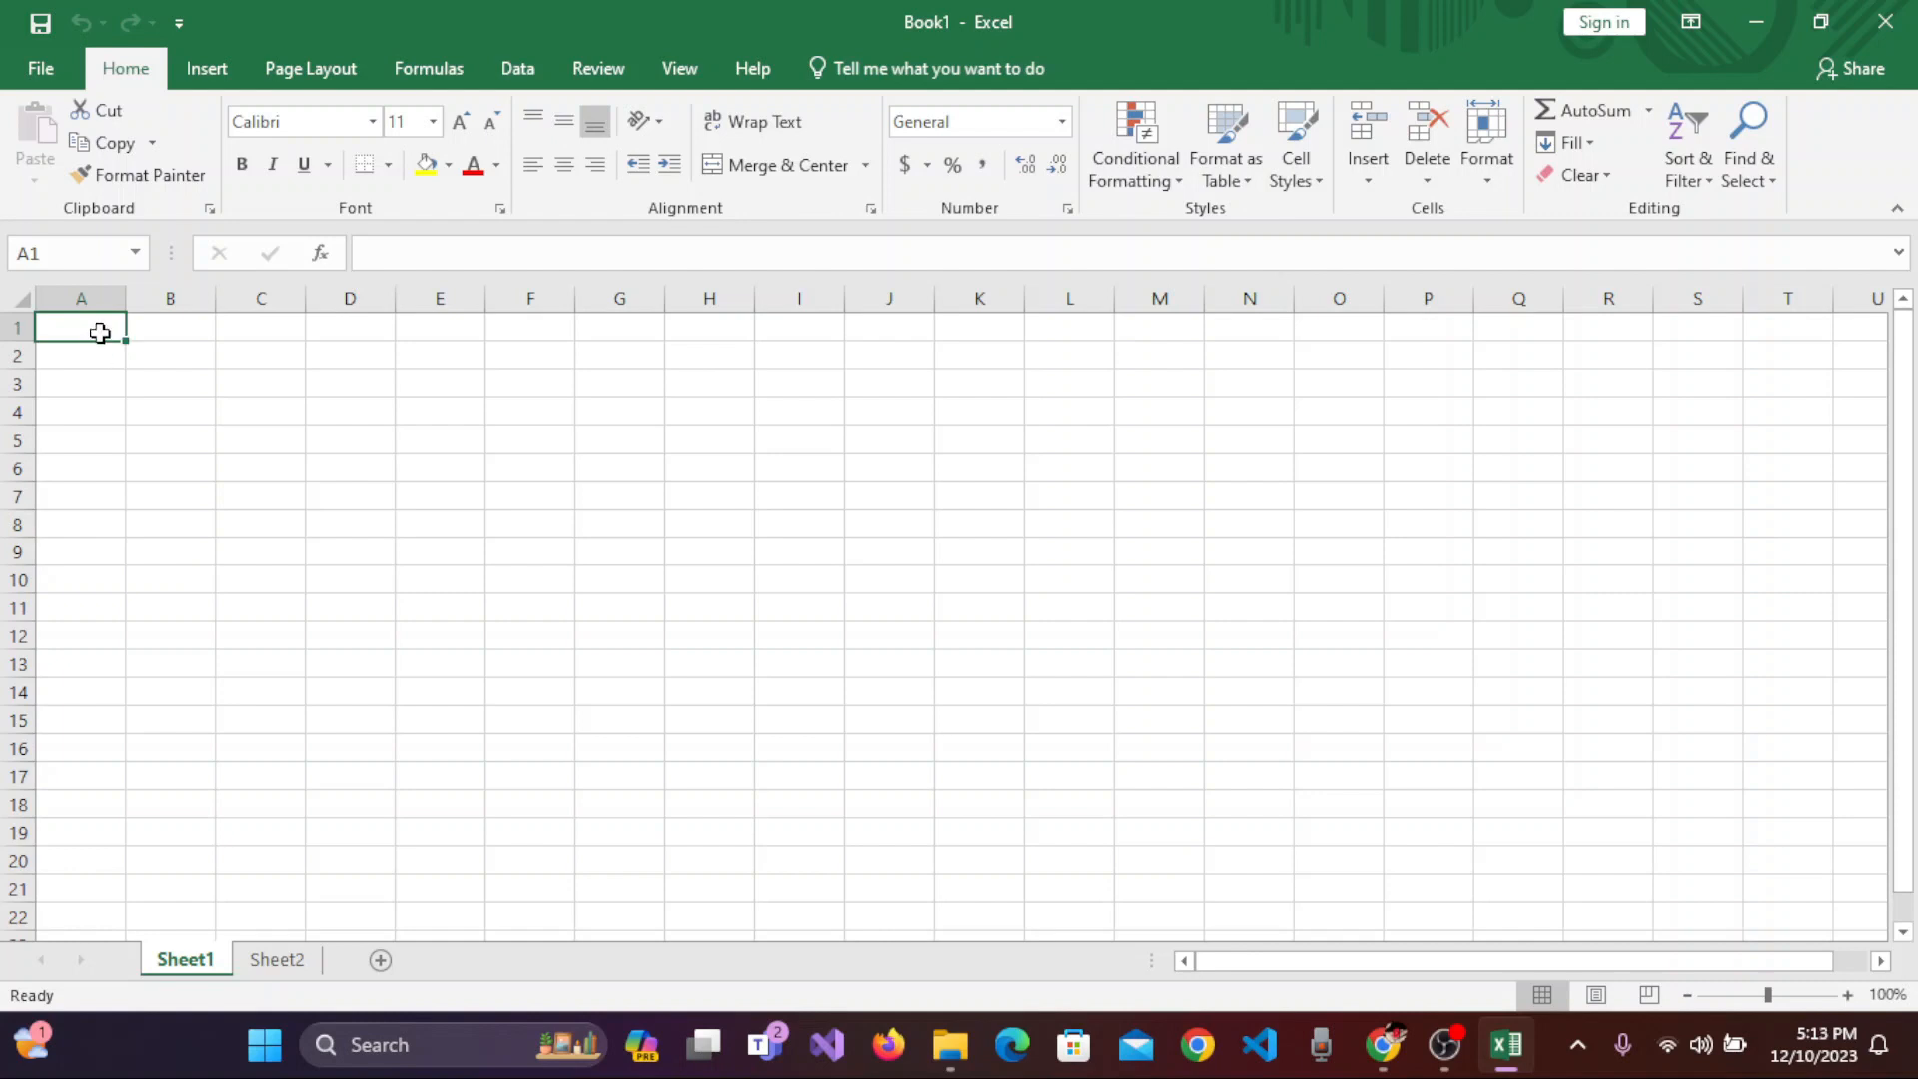
Enter the headers Time(minutes) in A1 and Distance (cm) in B1, and widen columns A and B to fit them
{"action": "type", "text": "Time"}
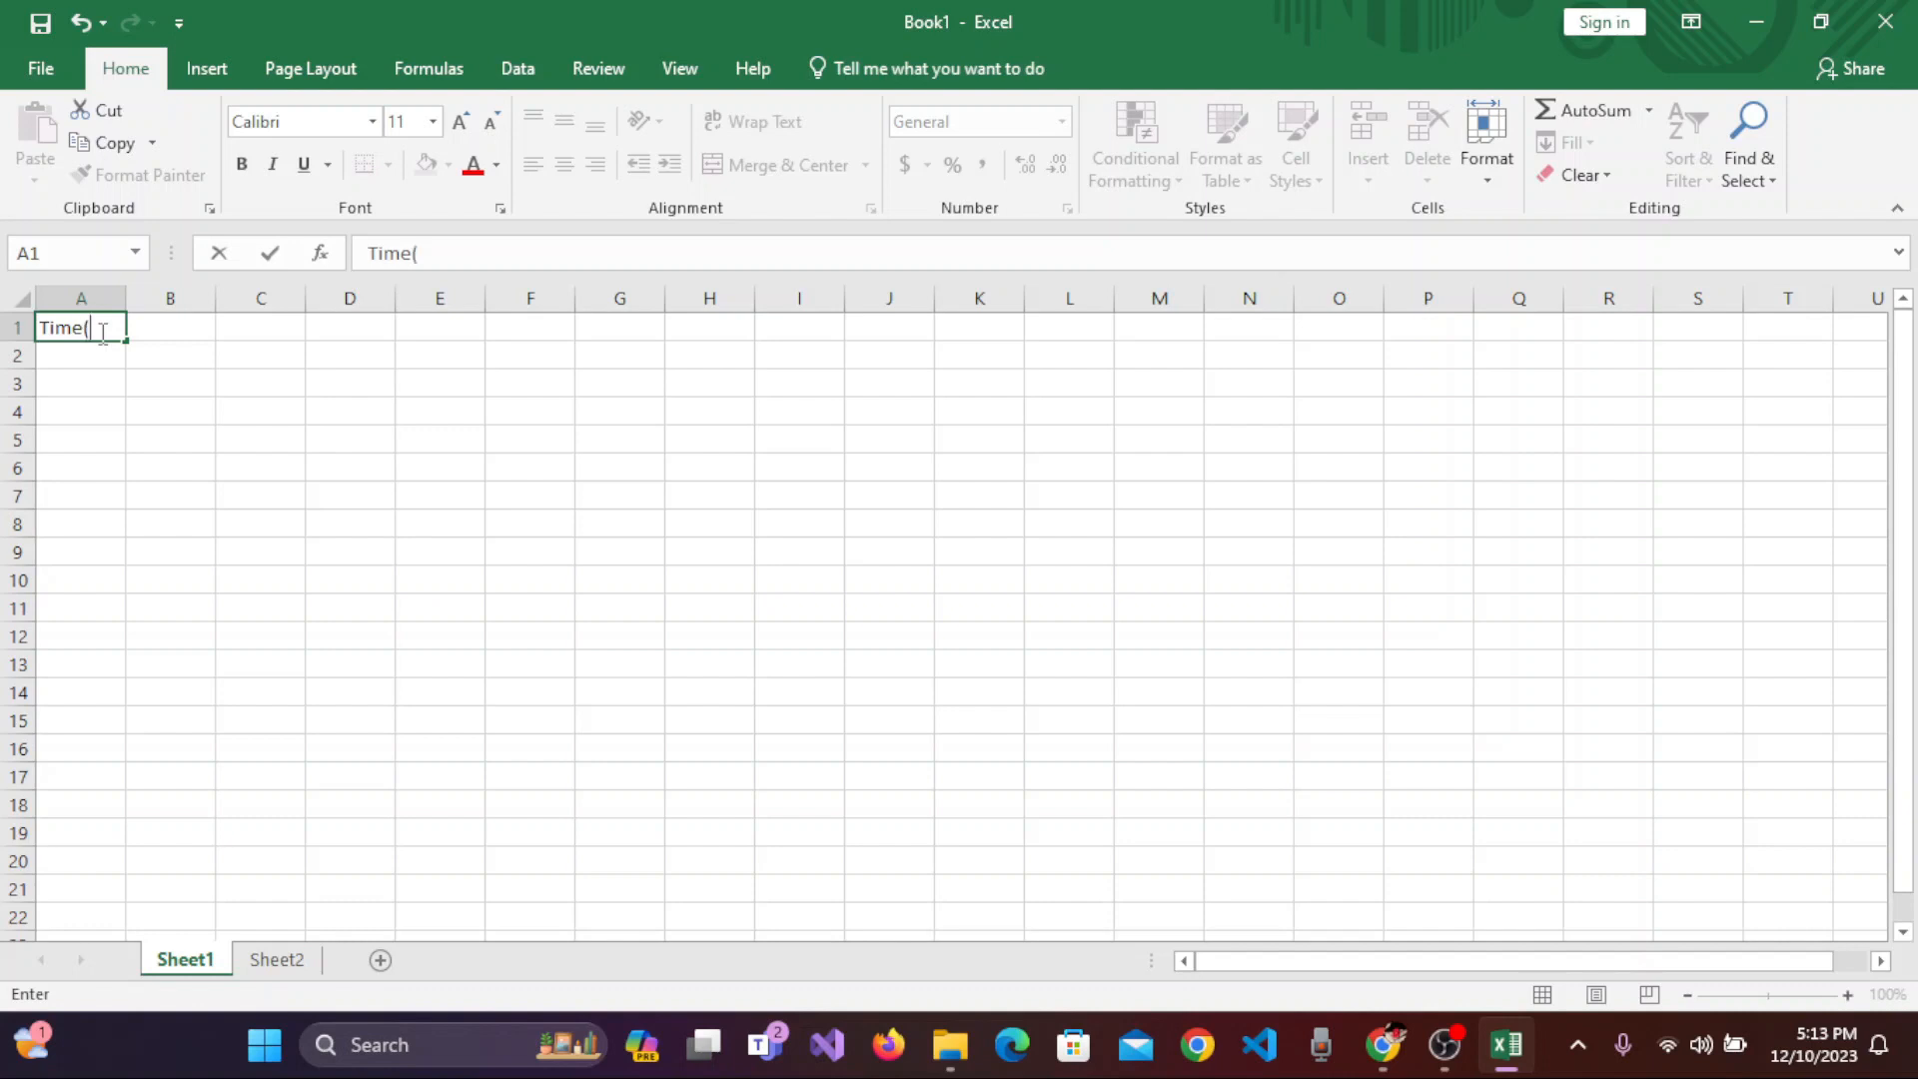
{"action": "type", "text": "(minutes"}
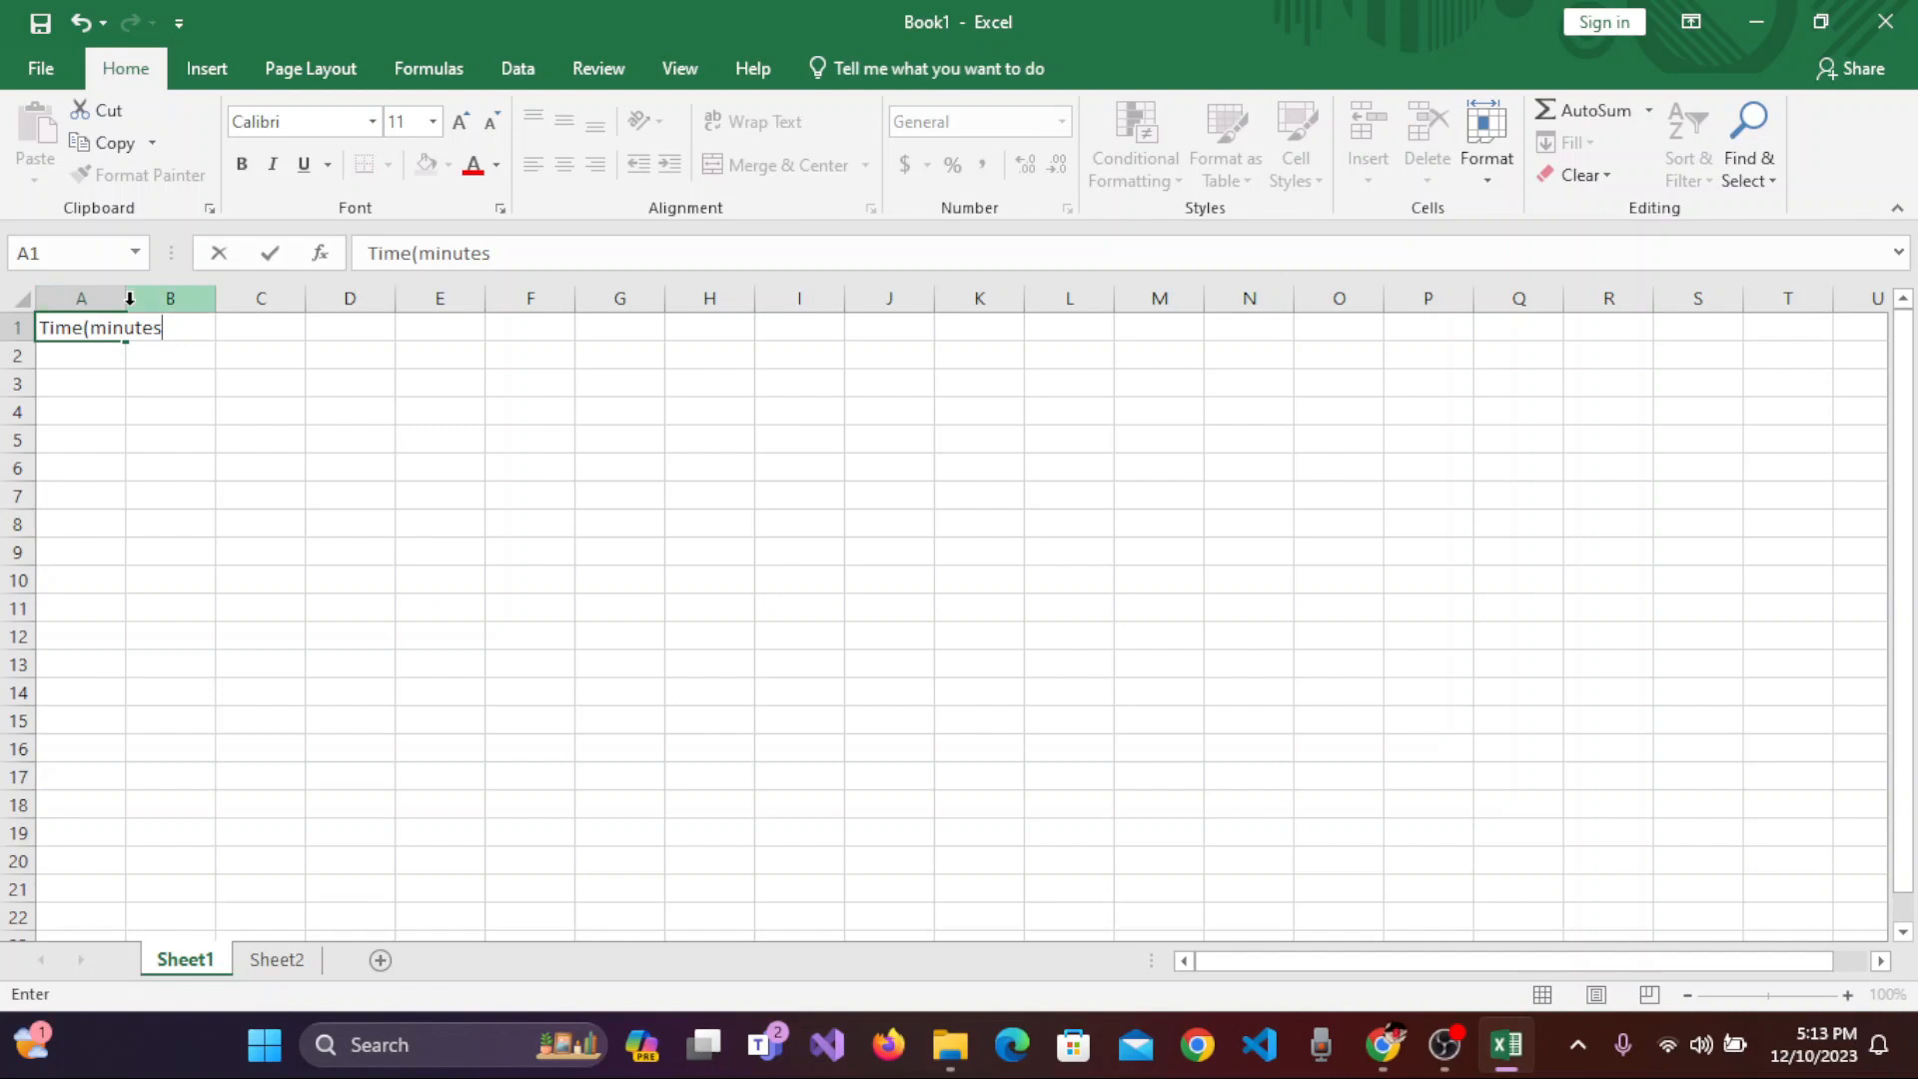
{"action": "left_click", "coordinate": [182, 334]}
{"action": "left_click_drag", "start_coordinate": [127, 303], "coordinate": [329, 304]}
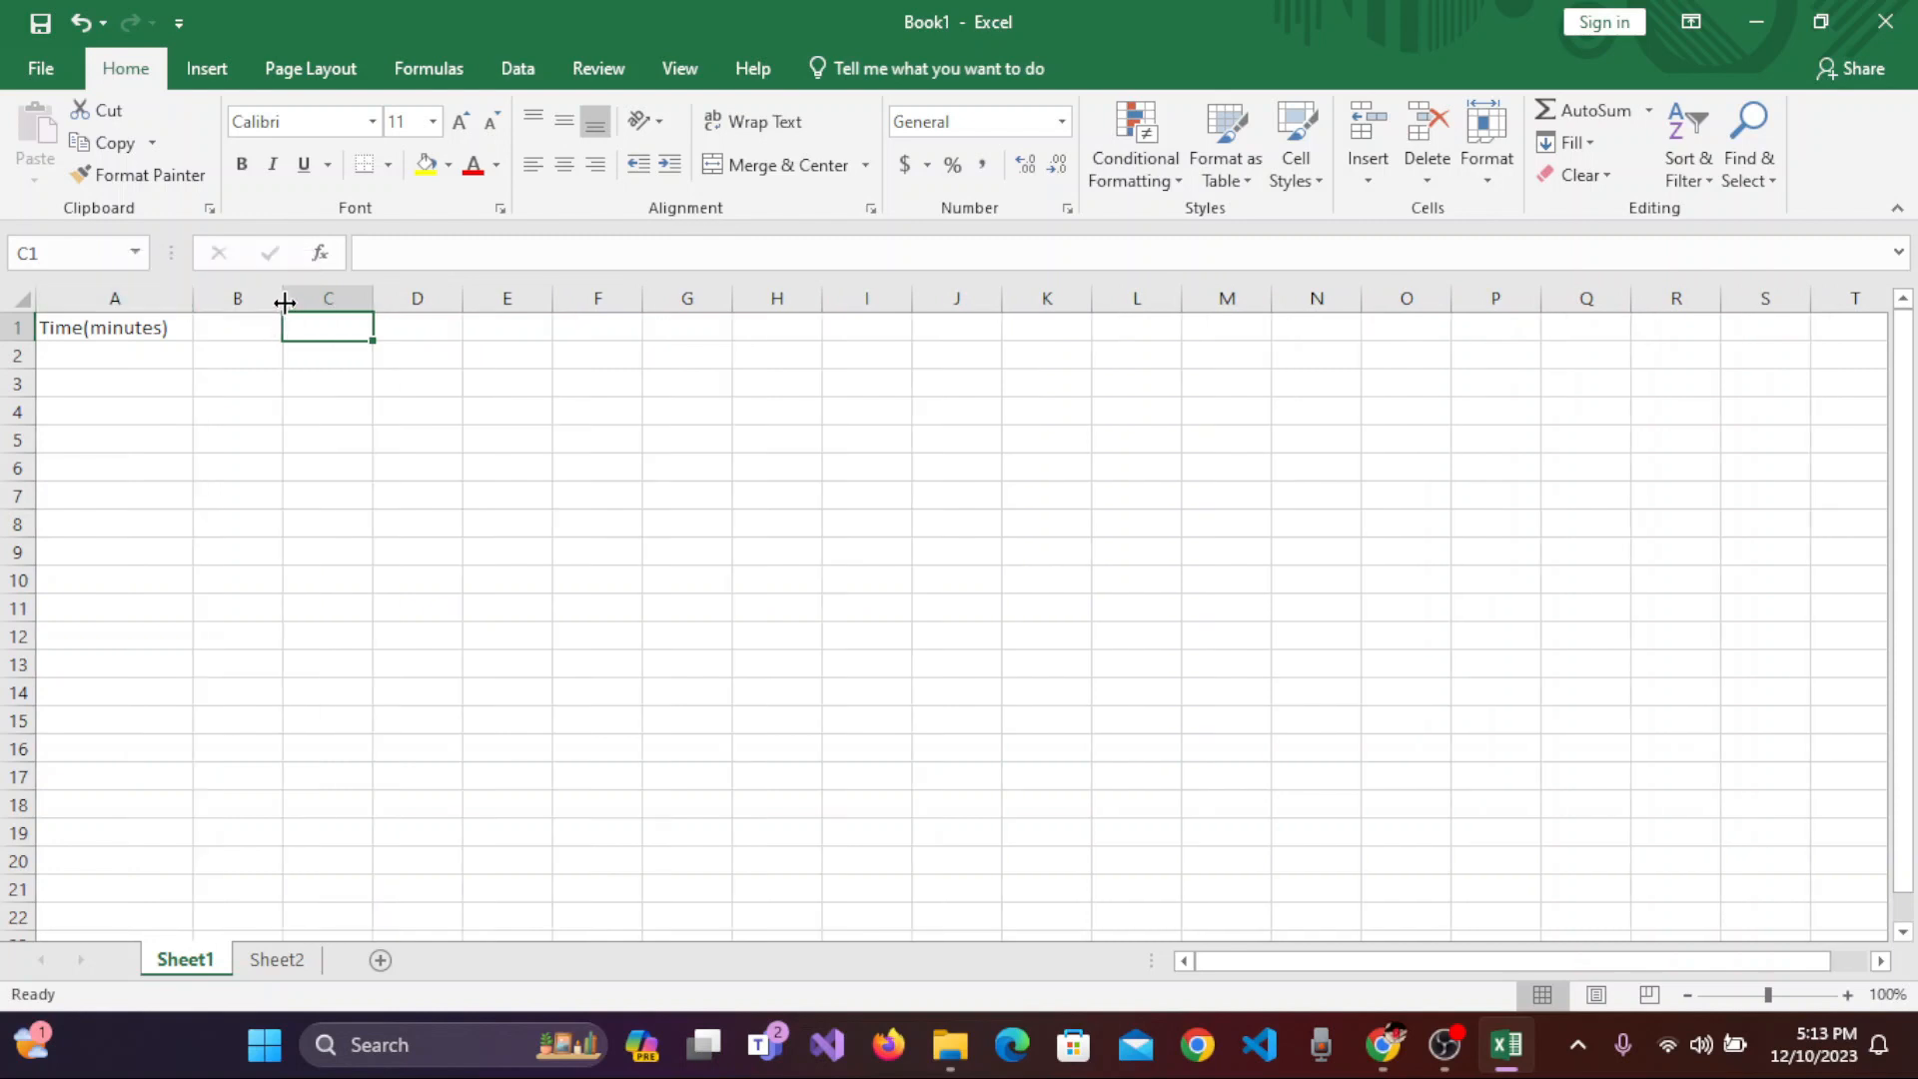
{"action": "left_click", "coordinate": [282, 329]}
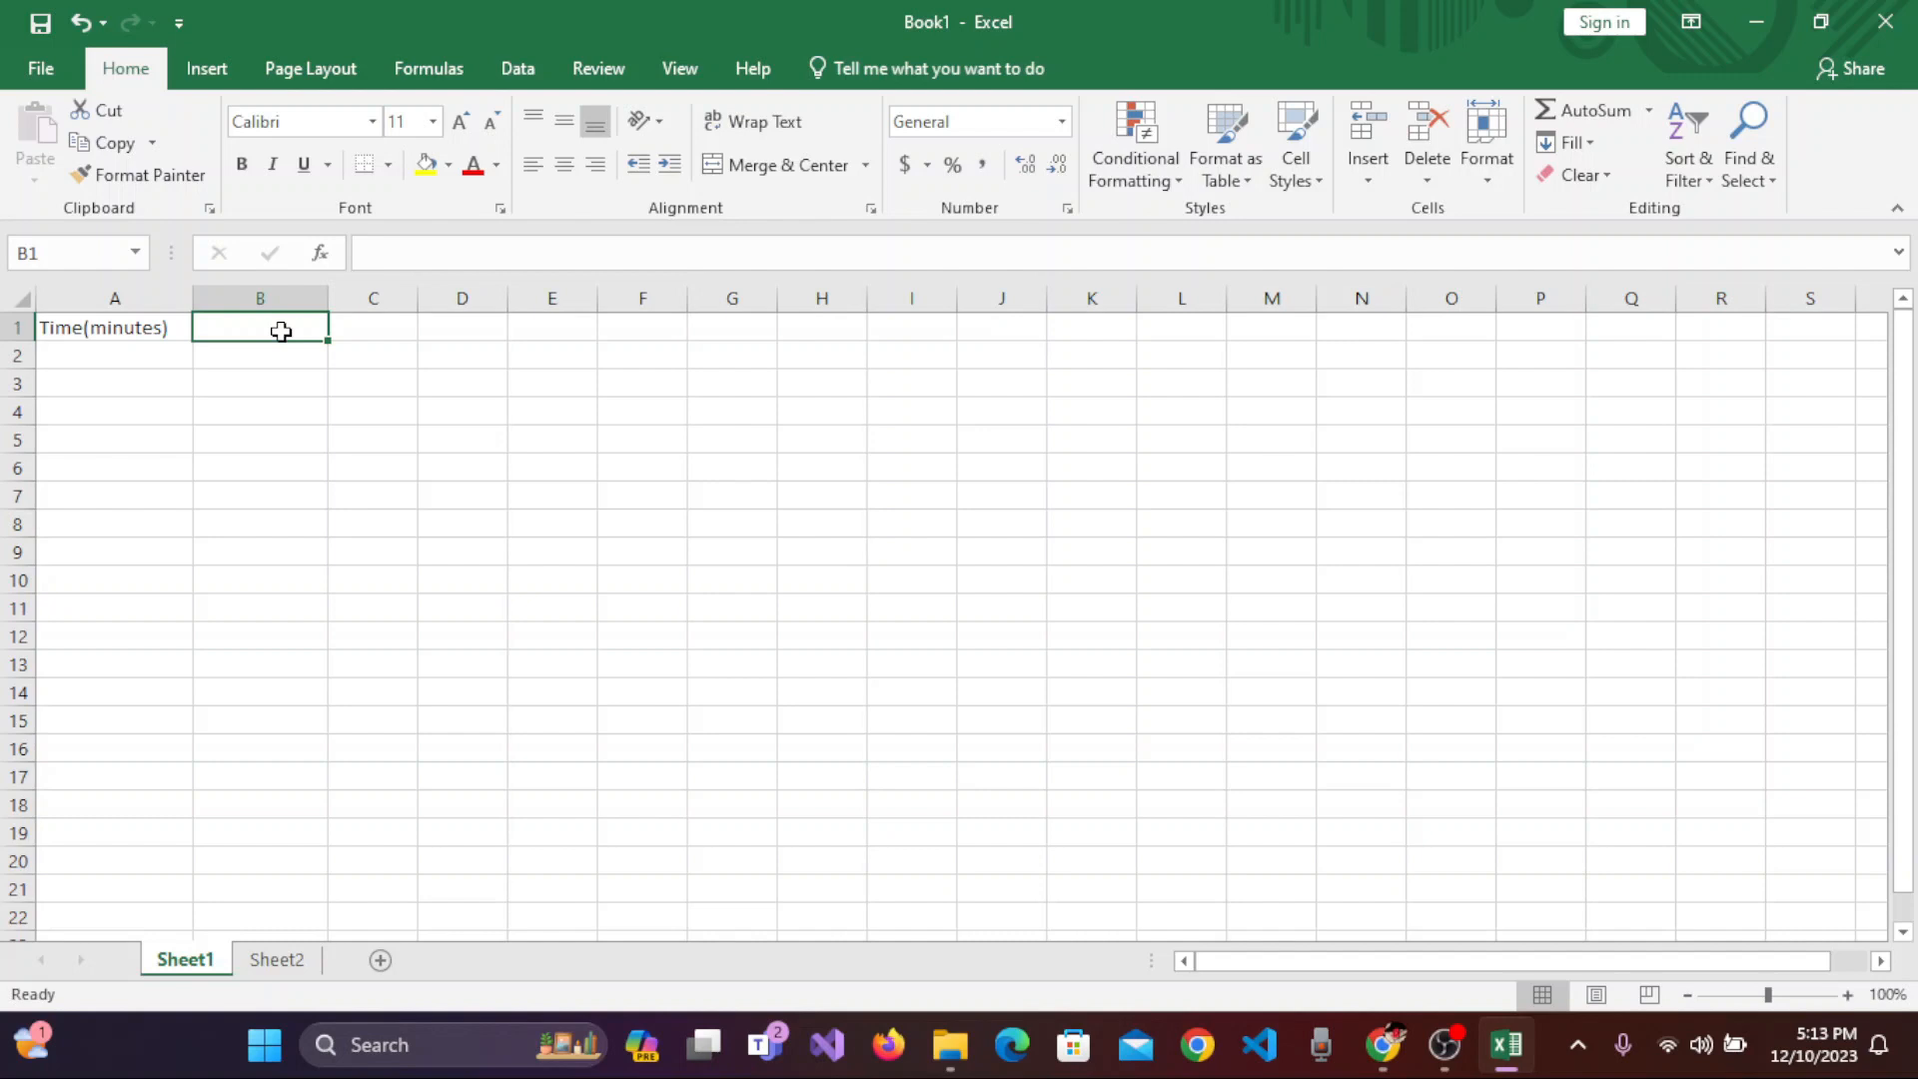
{"action": "type", "text": "Distance "}
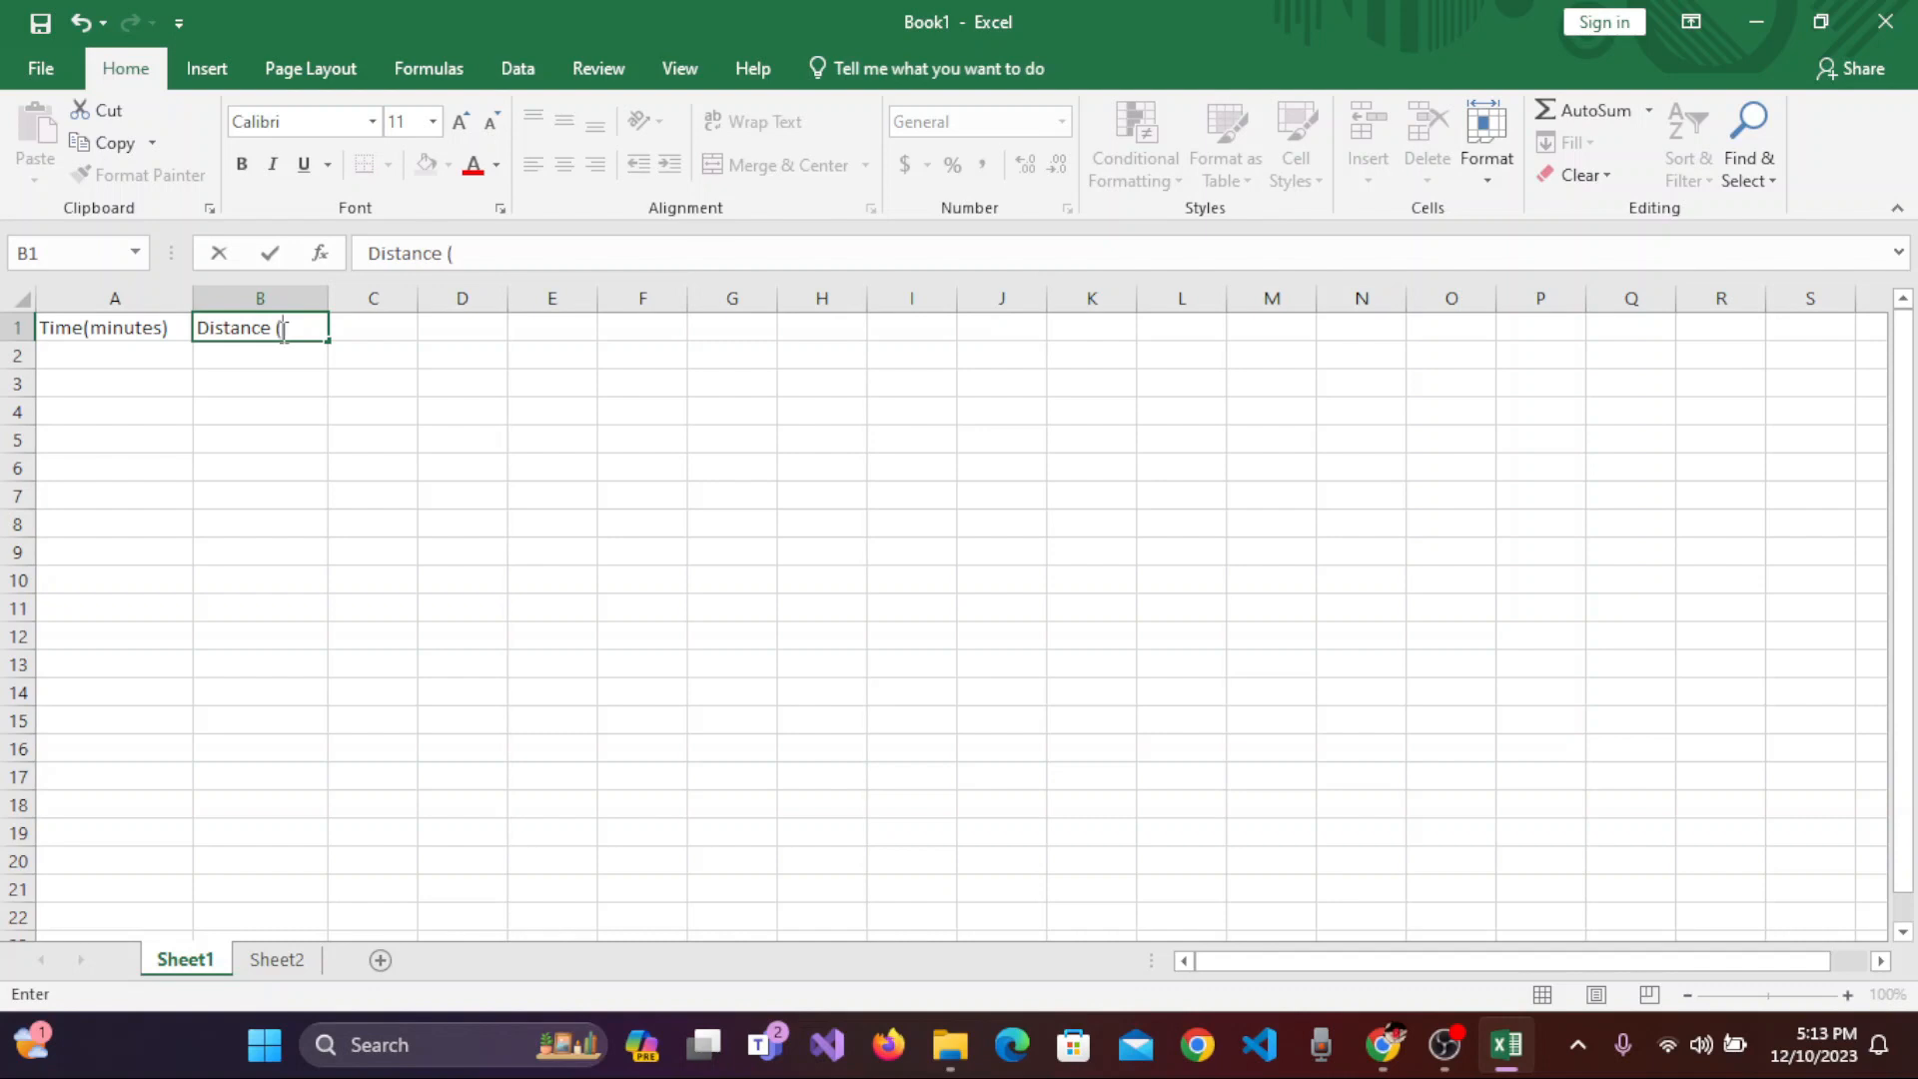
{"action": "type", "text": "(cm"}
Fill the time column in A2:A6 with the values 0, 1, 2, 3 and 5
{"action": "left_click", "coordinate": [172, 359]}
{"action": "type", "text": "0"}
{"action": "key", "text": "Return"}
{"action": "type", "text": "1"}
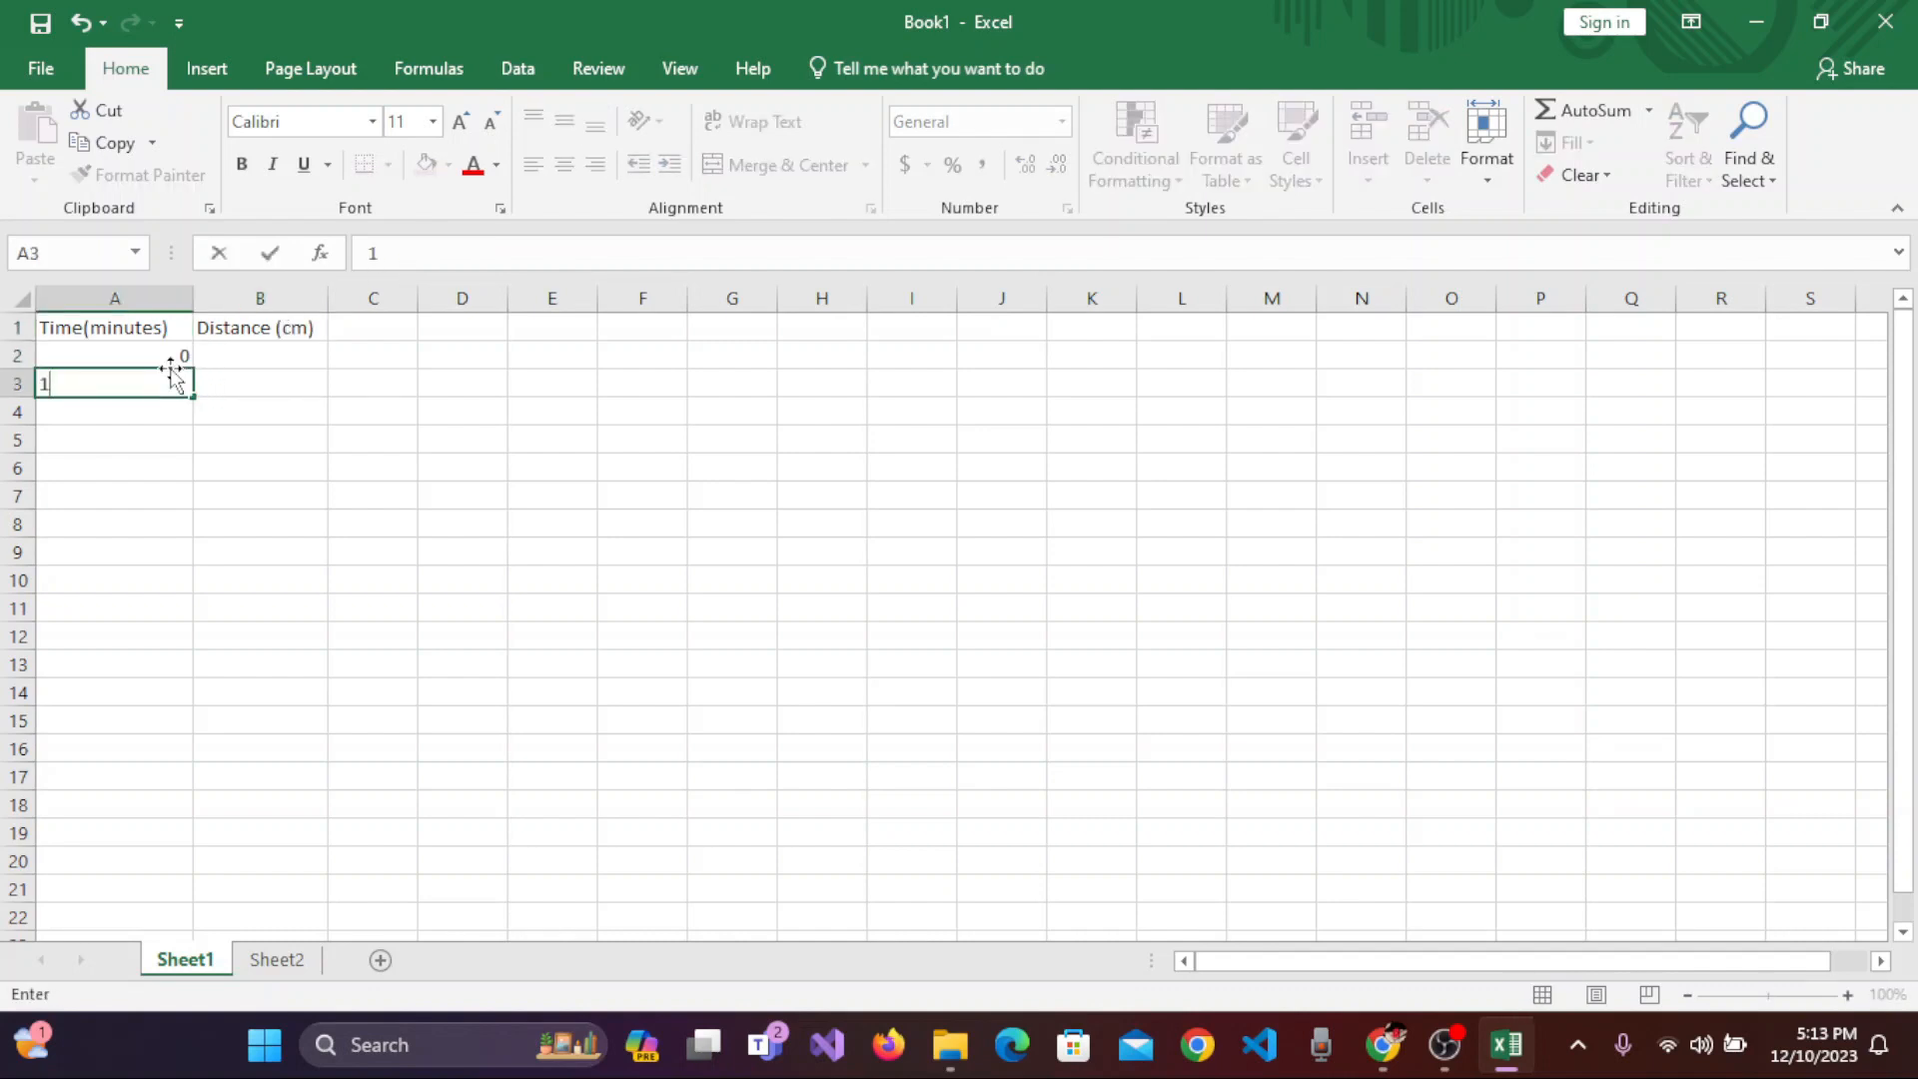
{"action": "key", "text": "Return"}
{"action": "type", "text": "2"}
{"action": "key", "text": "Return"}
{"action": "type", "text": "3"}
{"action": "key", "text": "Return"}
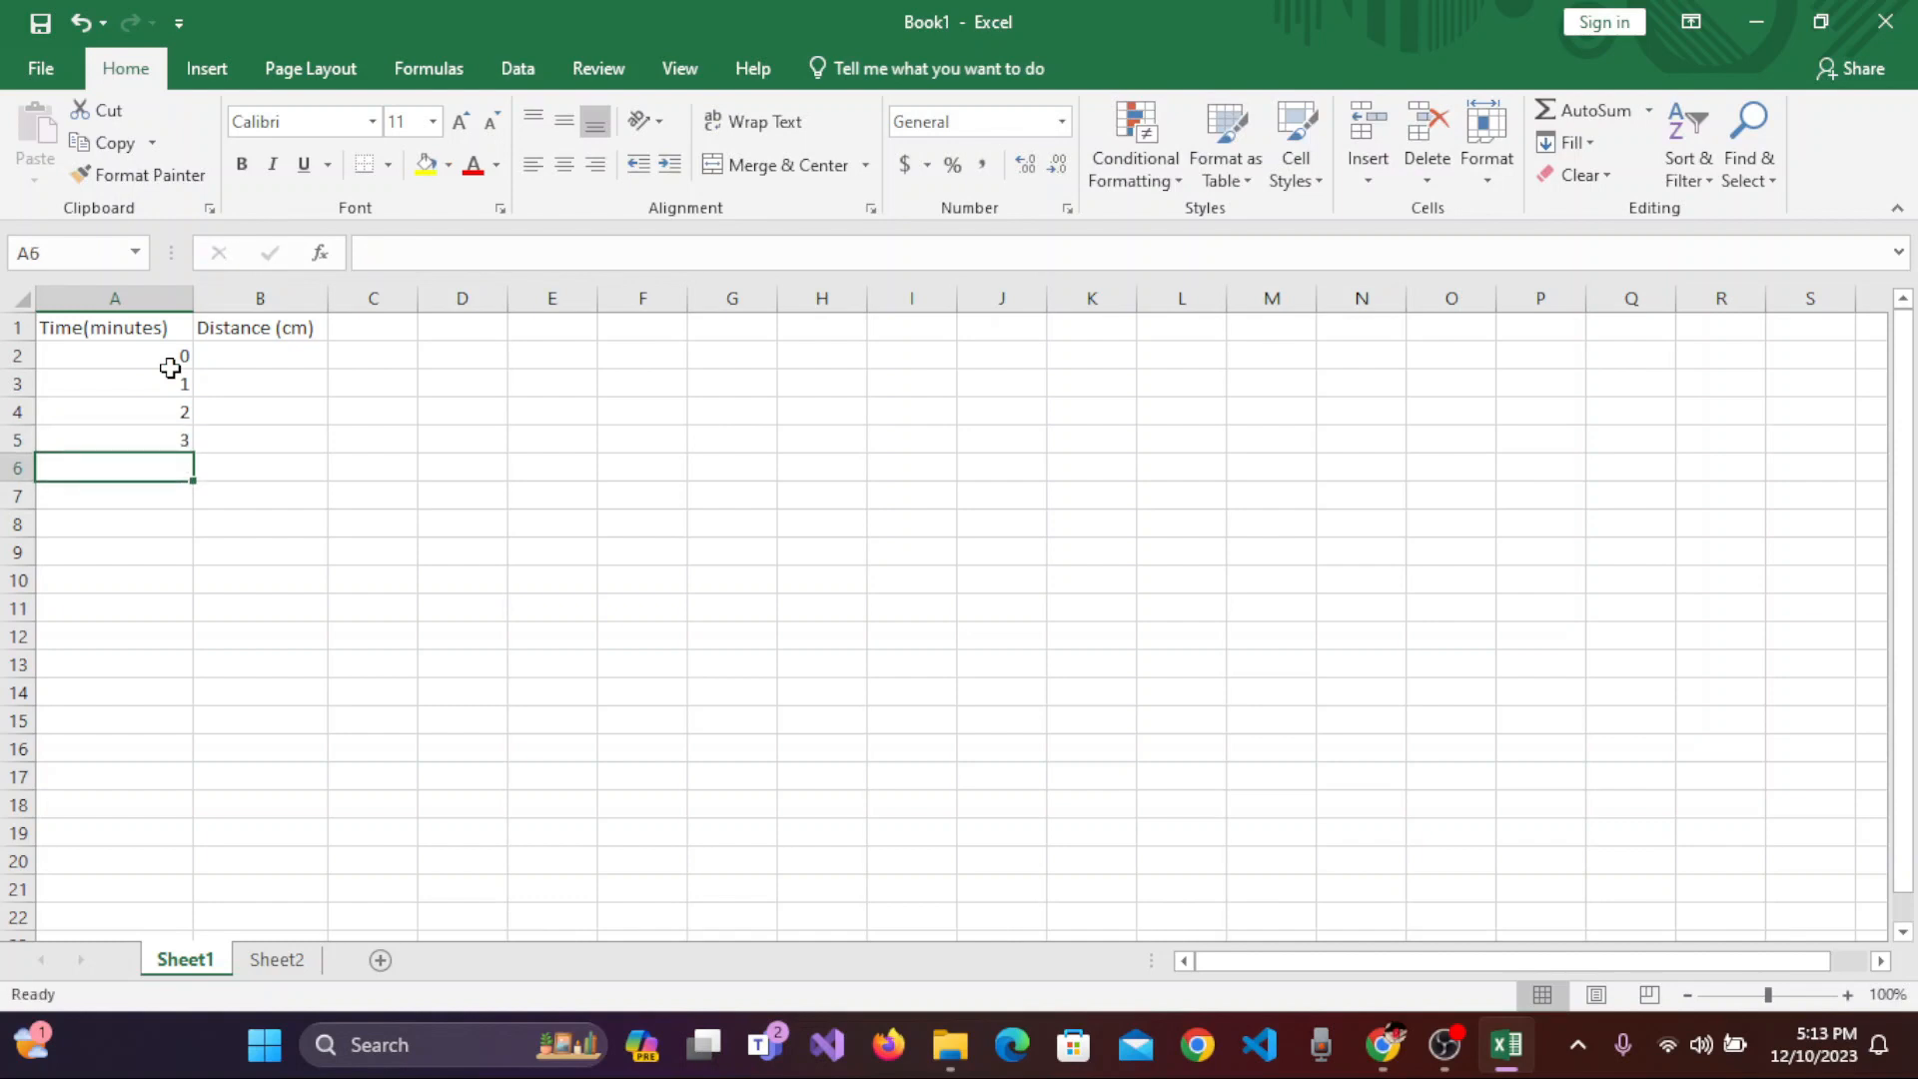
{"action": "type", "text": "5"}
{"action": "key", "text": "Return"}
Fill the distance column in B2:B6 with the values 0, 5, 10, 15 and 20
{"action": "left_click", "coordinate": [235, 353]}
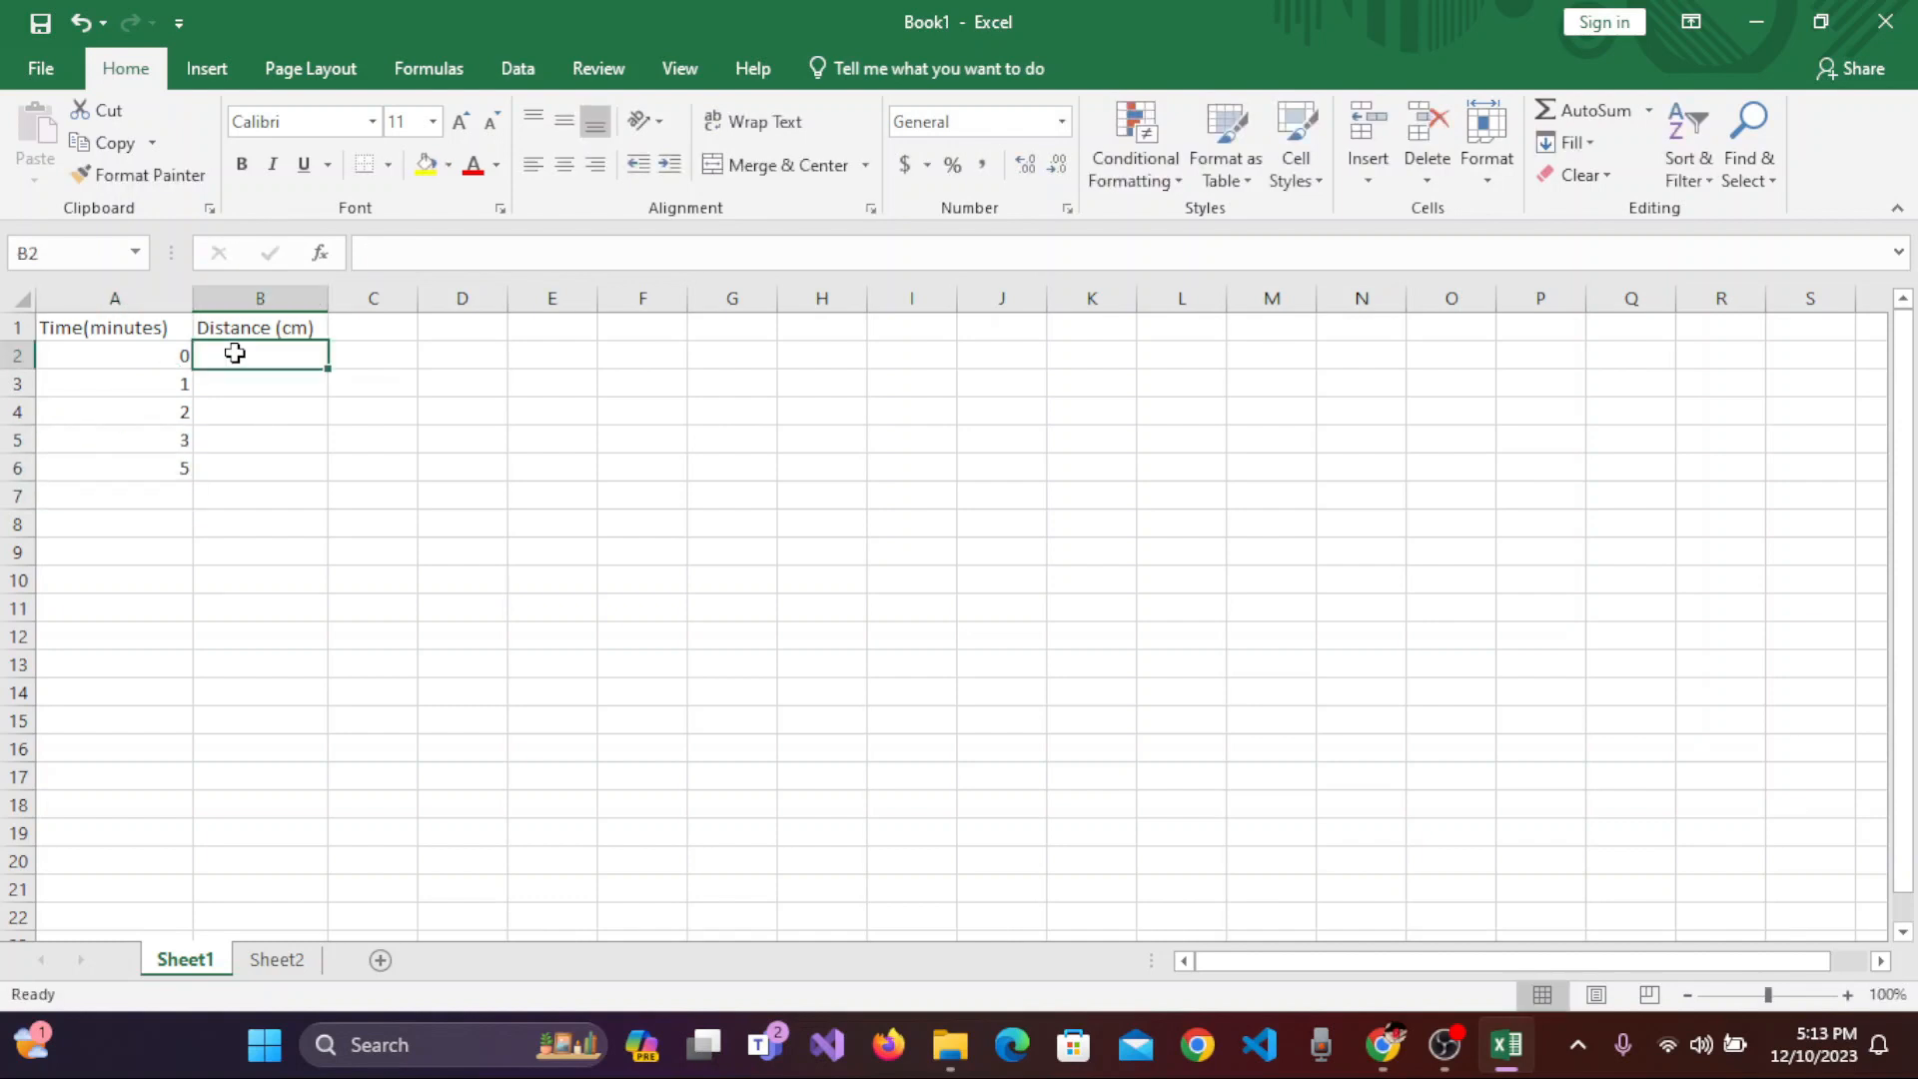
{"action": "type", "text": "0"}
{"action": "key", "text": "Return"}
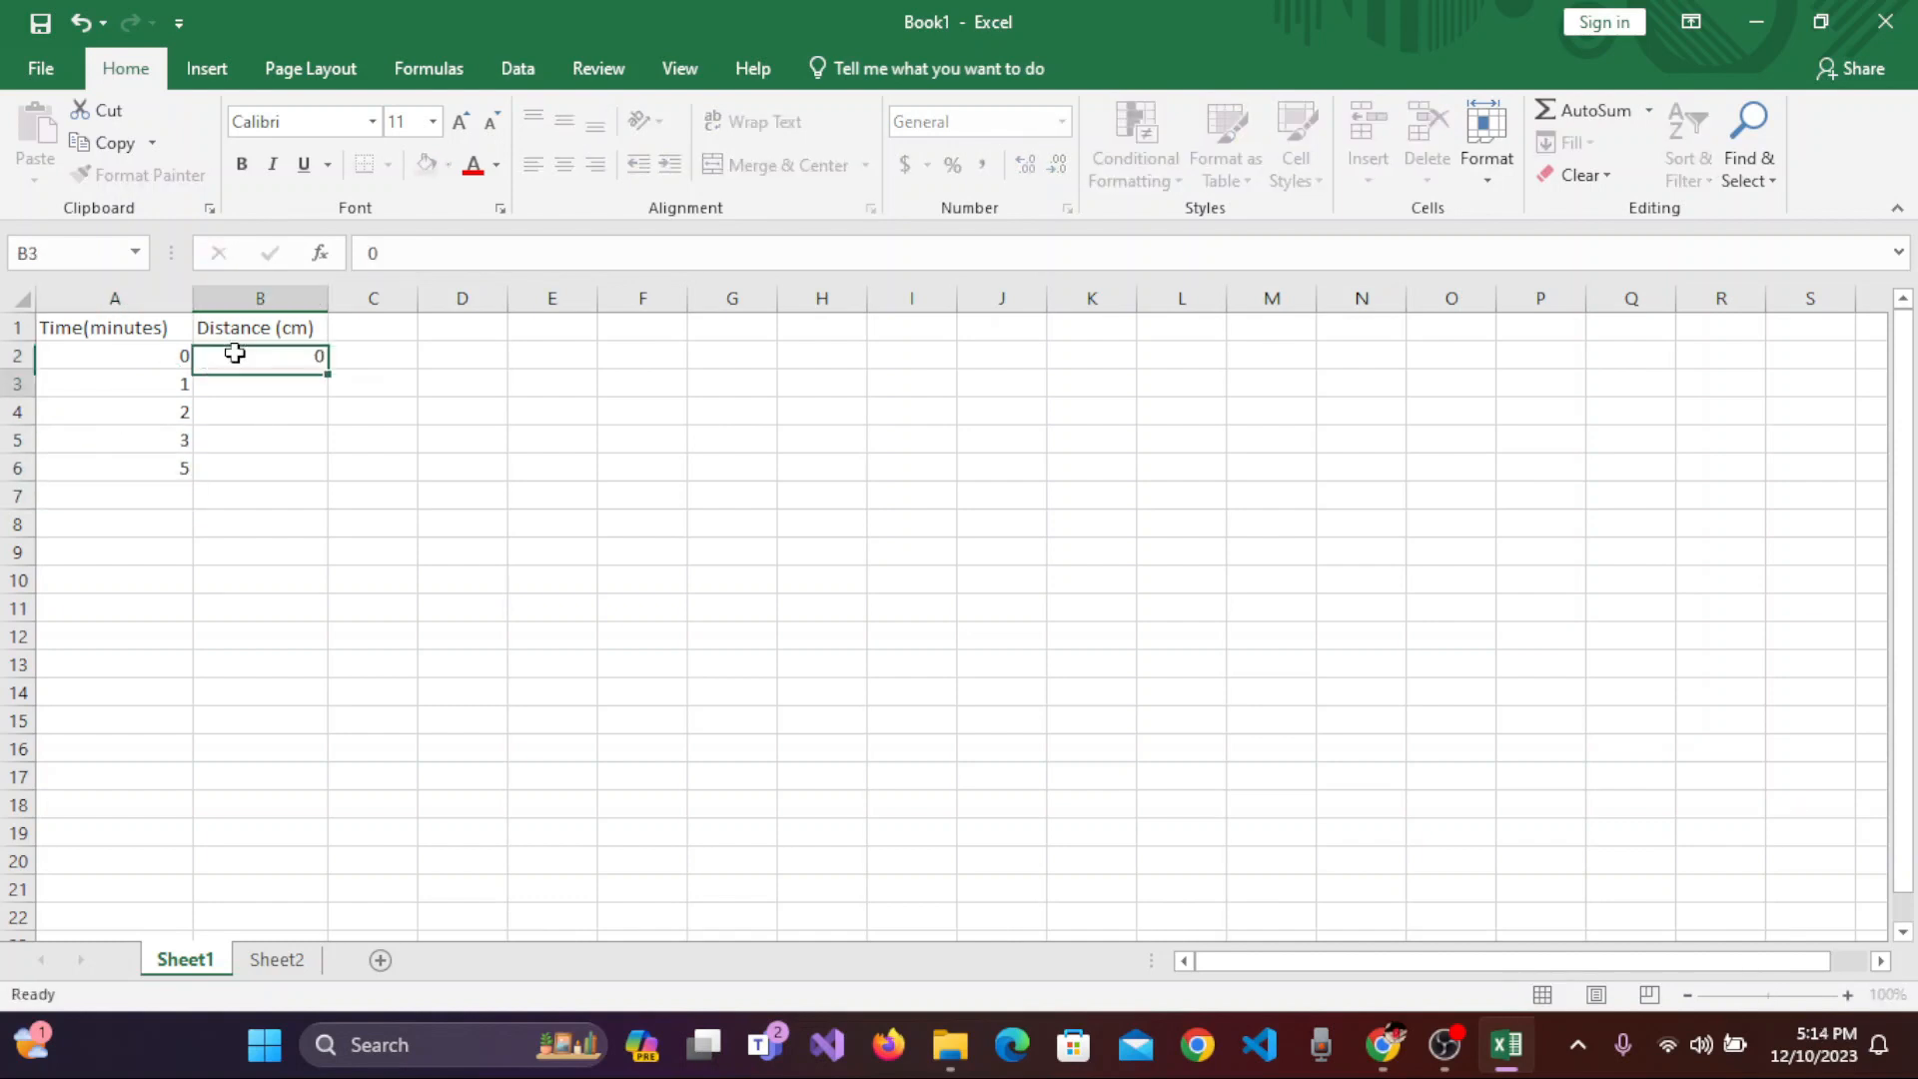
{"action": "type", "text": "5"}
{"action": "key", "text": "Return"}
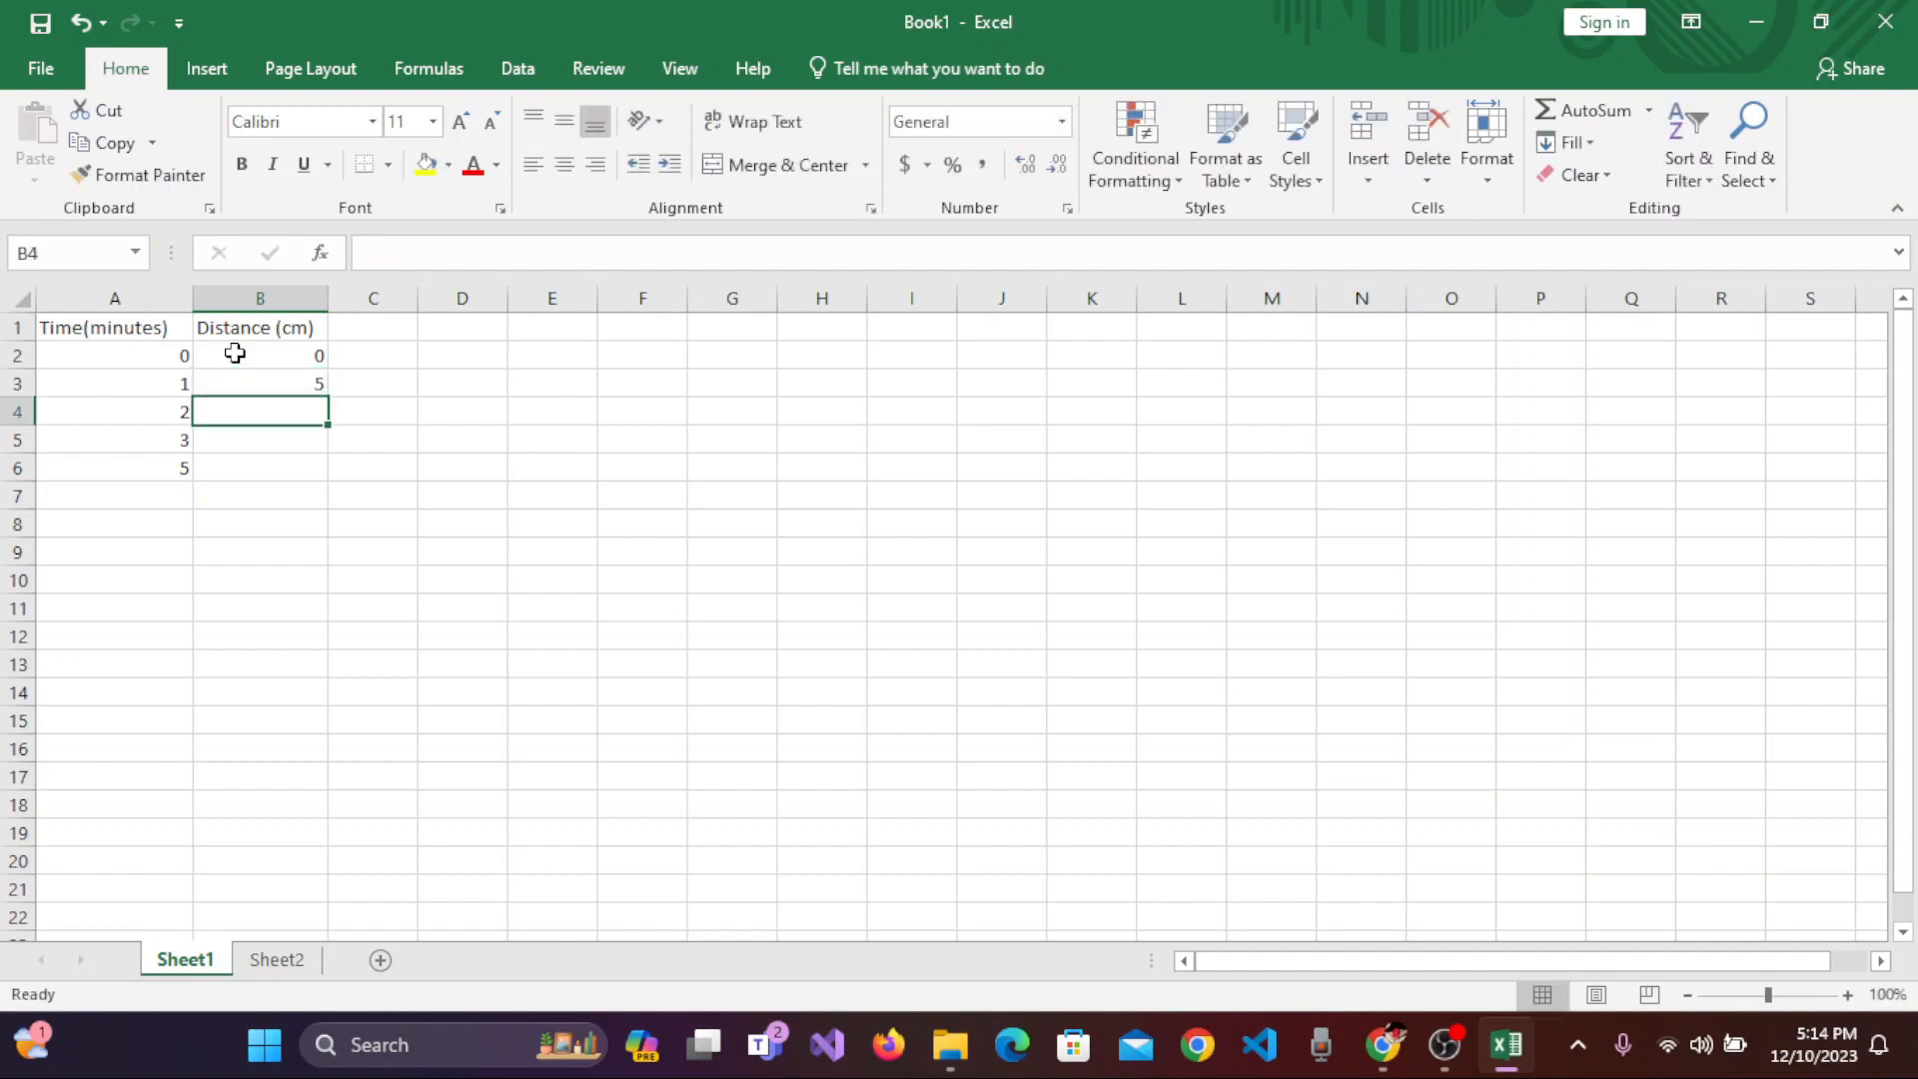
{"action": "type", "text": "10"}
{"action": "key", "text": "Return"}
{"action": "type", "text": "15"}
{"action": "key", "text": "Return"}
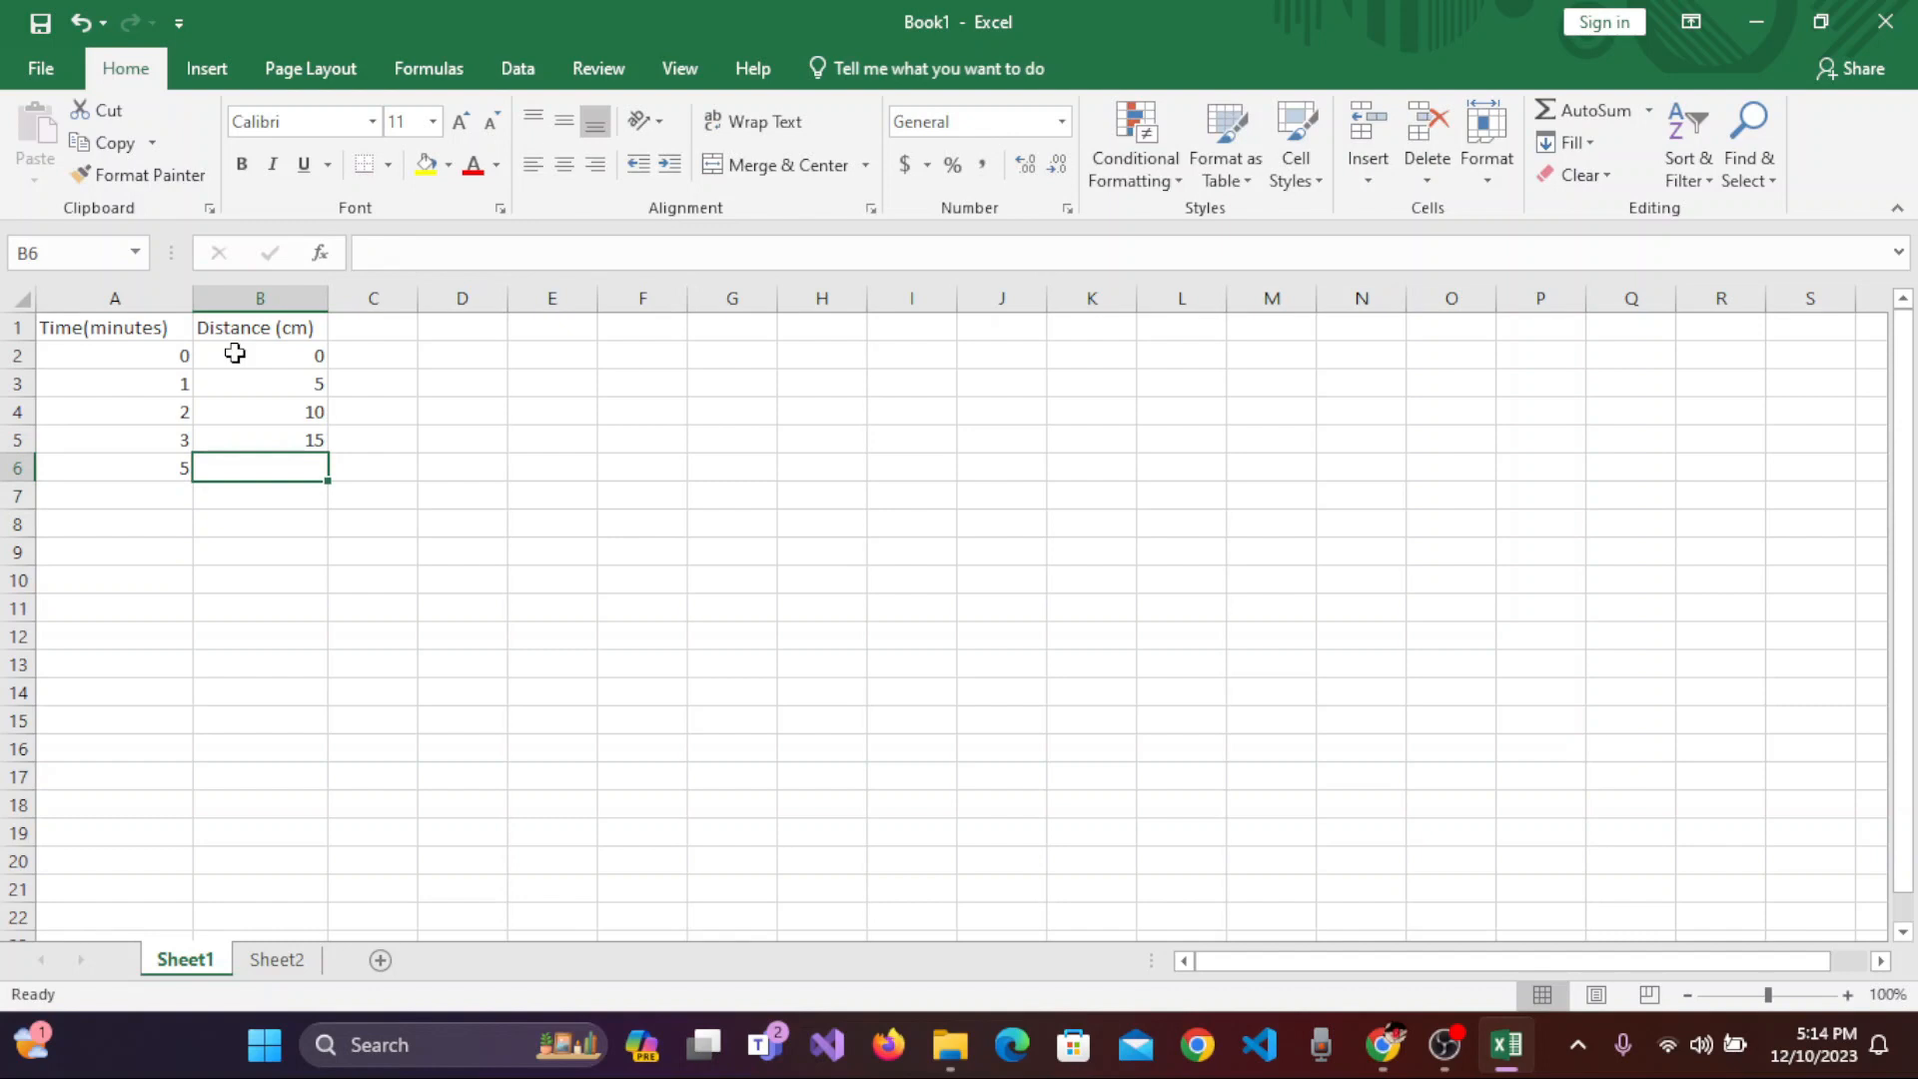
{"action": "type", "text": "20"}
{"action": "key", "text": "Return"}
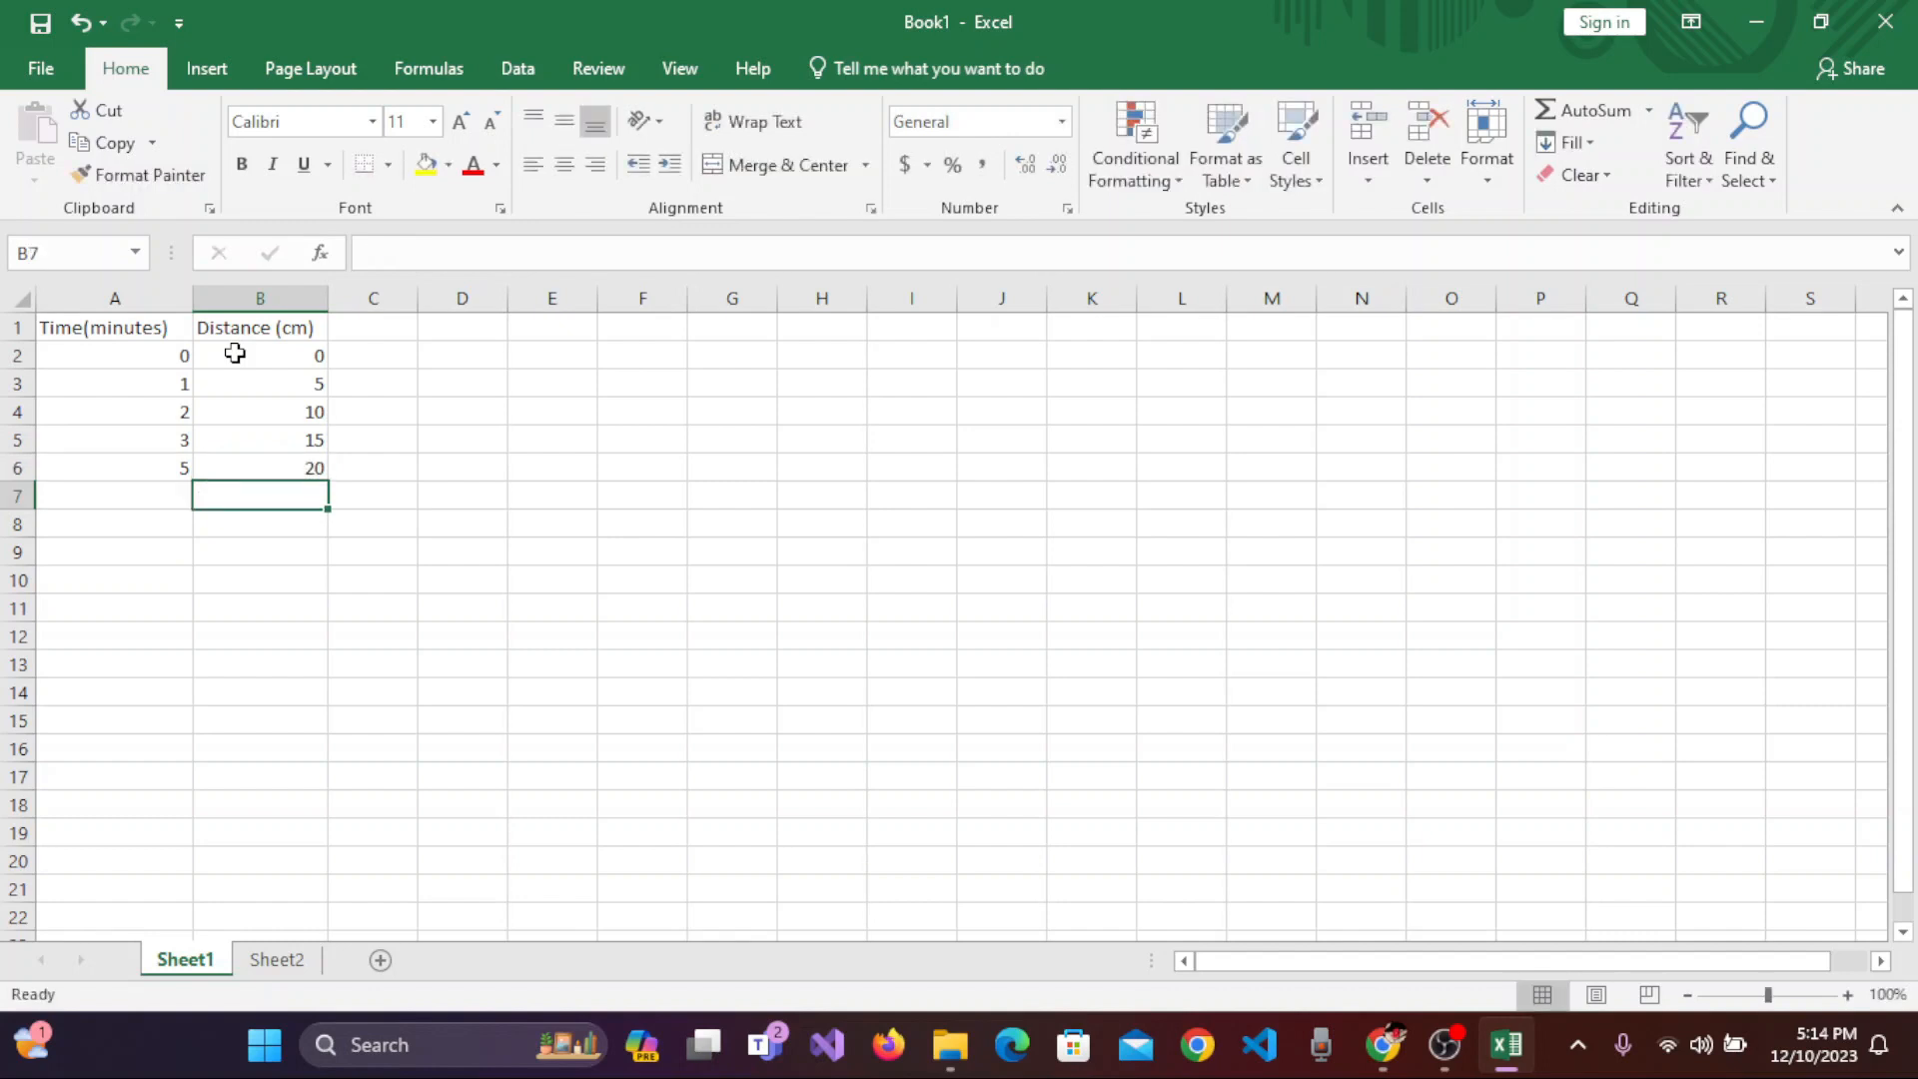
{"action": "left_click", "coordinate": [491, 508]}
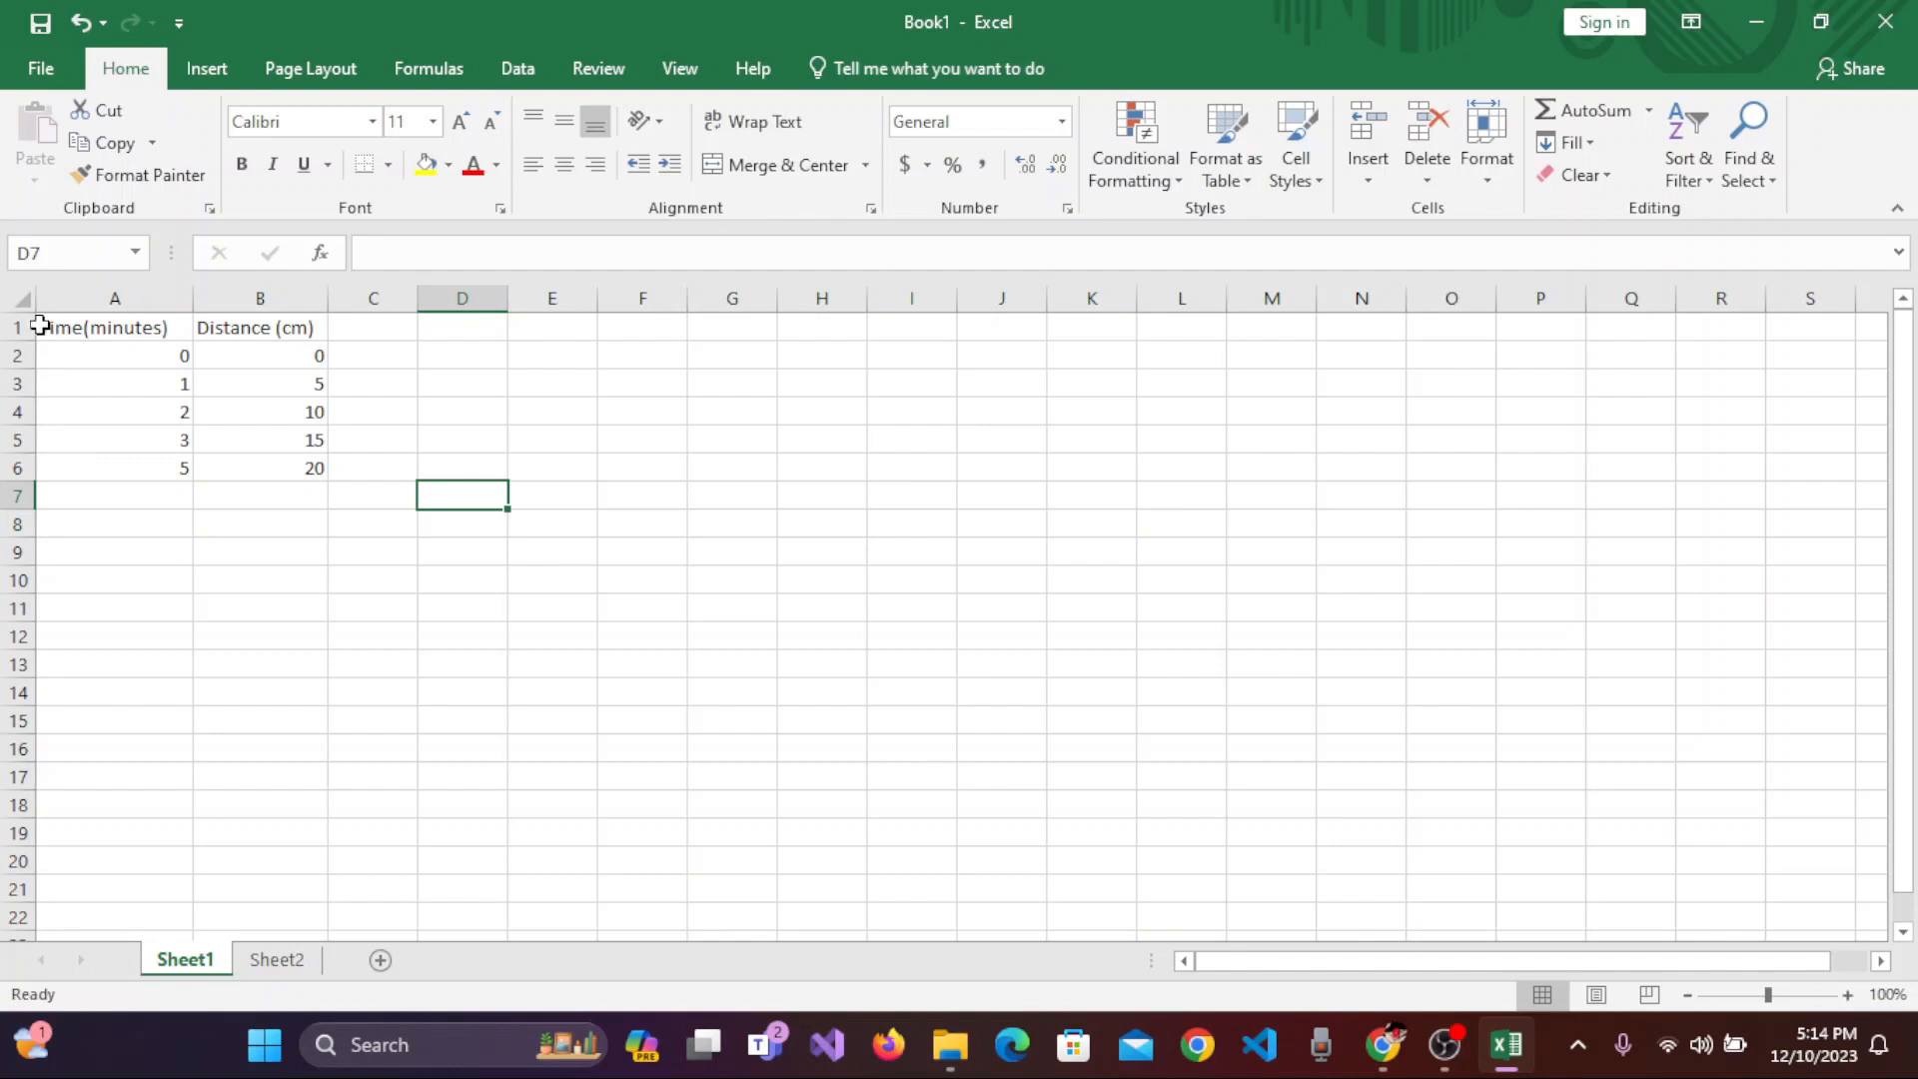
Insert a scatter chart with straight lines and markers from the data in A1:B6
{"action": "left_click_drag", "start_coordinate": [42, 326], "coordinate": [310, 465]}
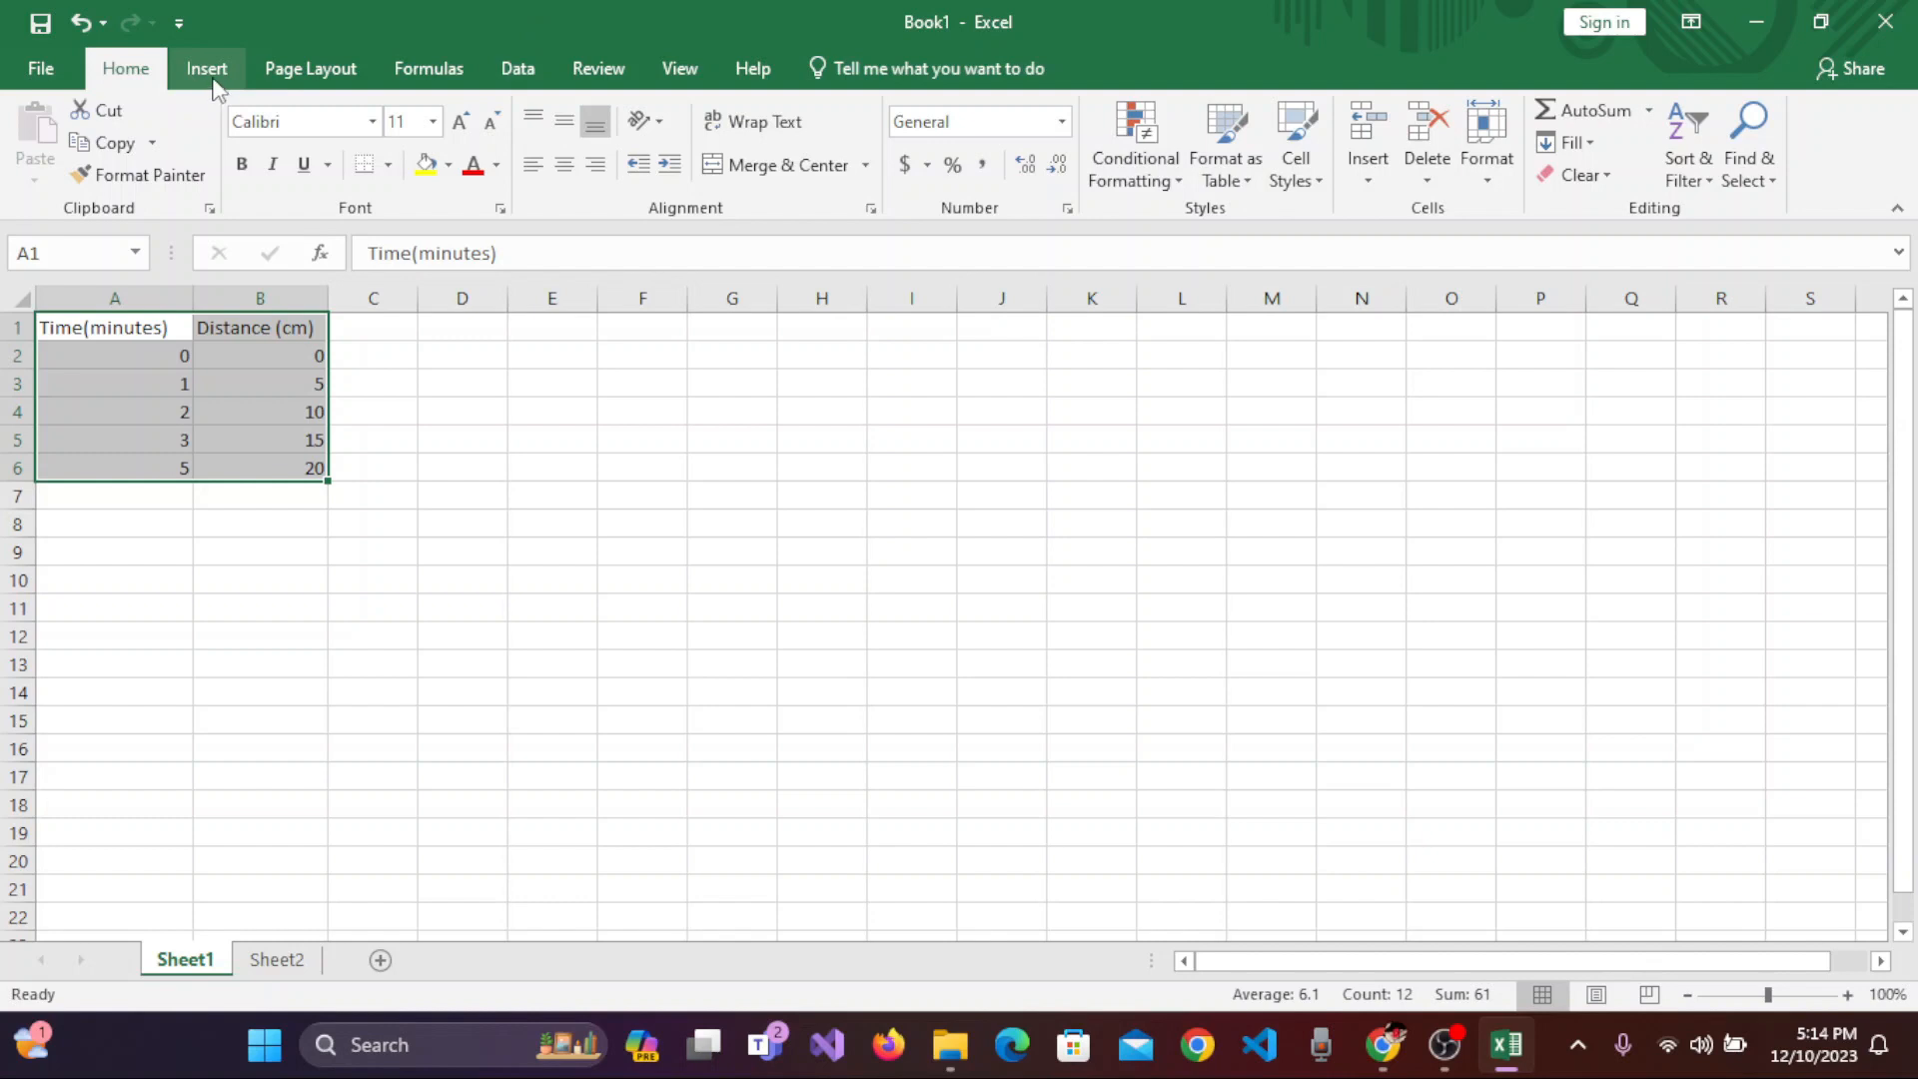
{"action": "left_click", "coordinate": [208, 70]}
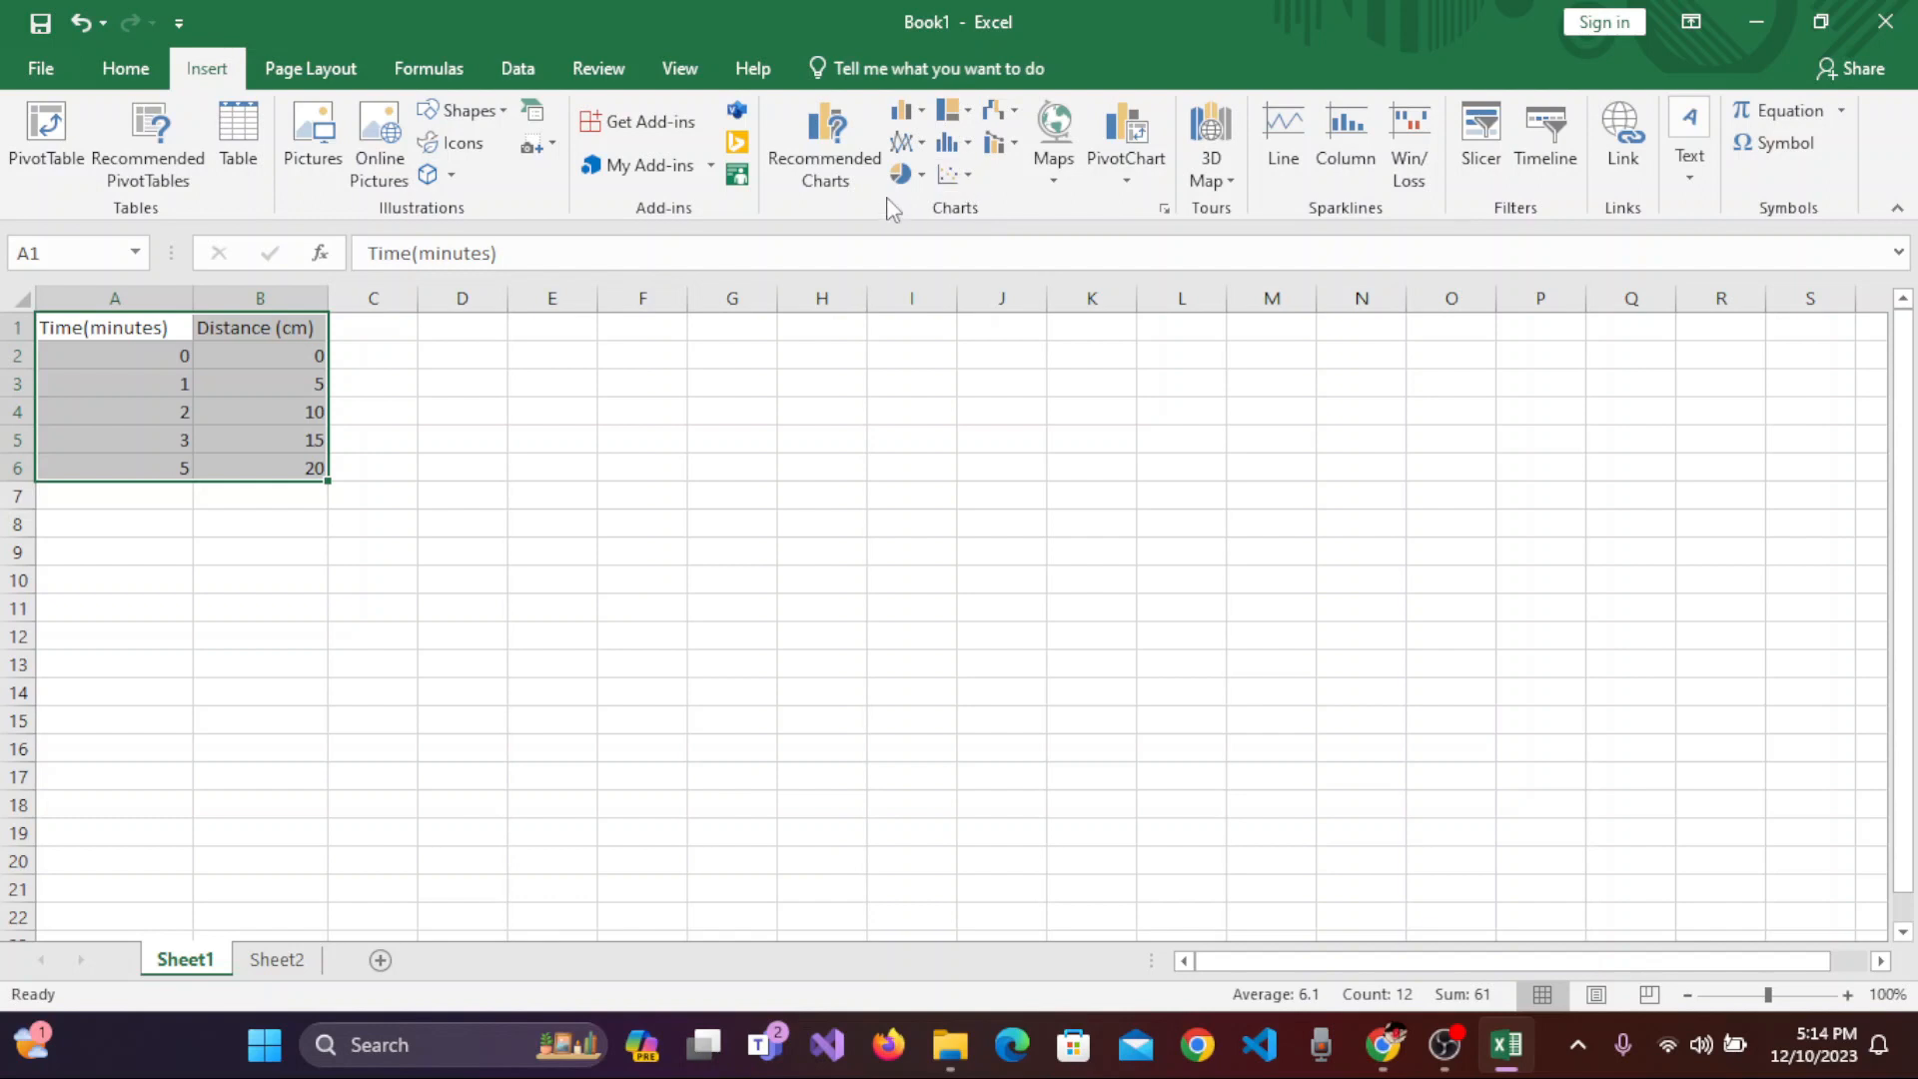
{"action": "left_click", "coordinate": [968, 177]}
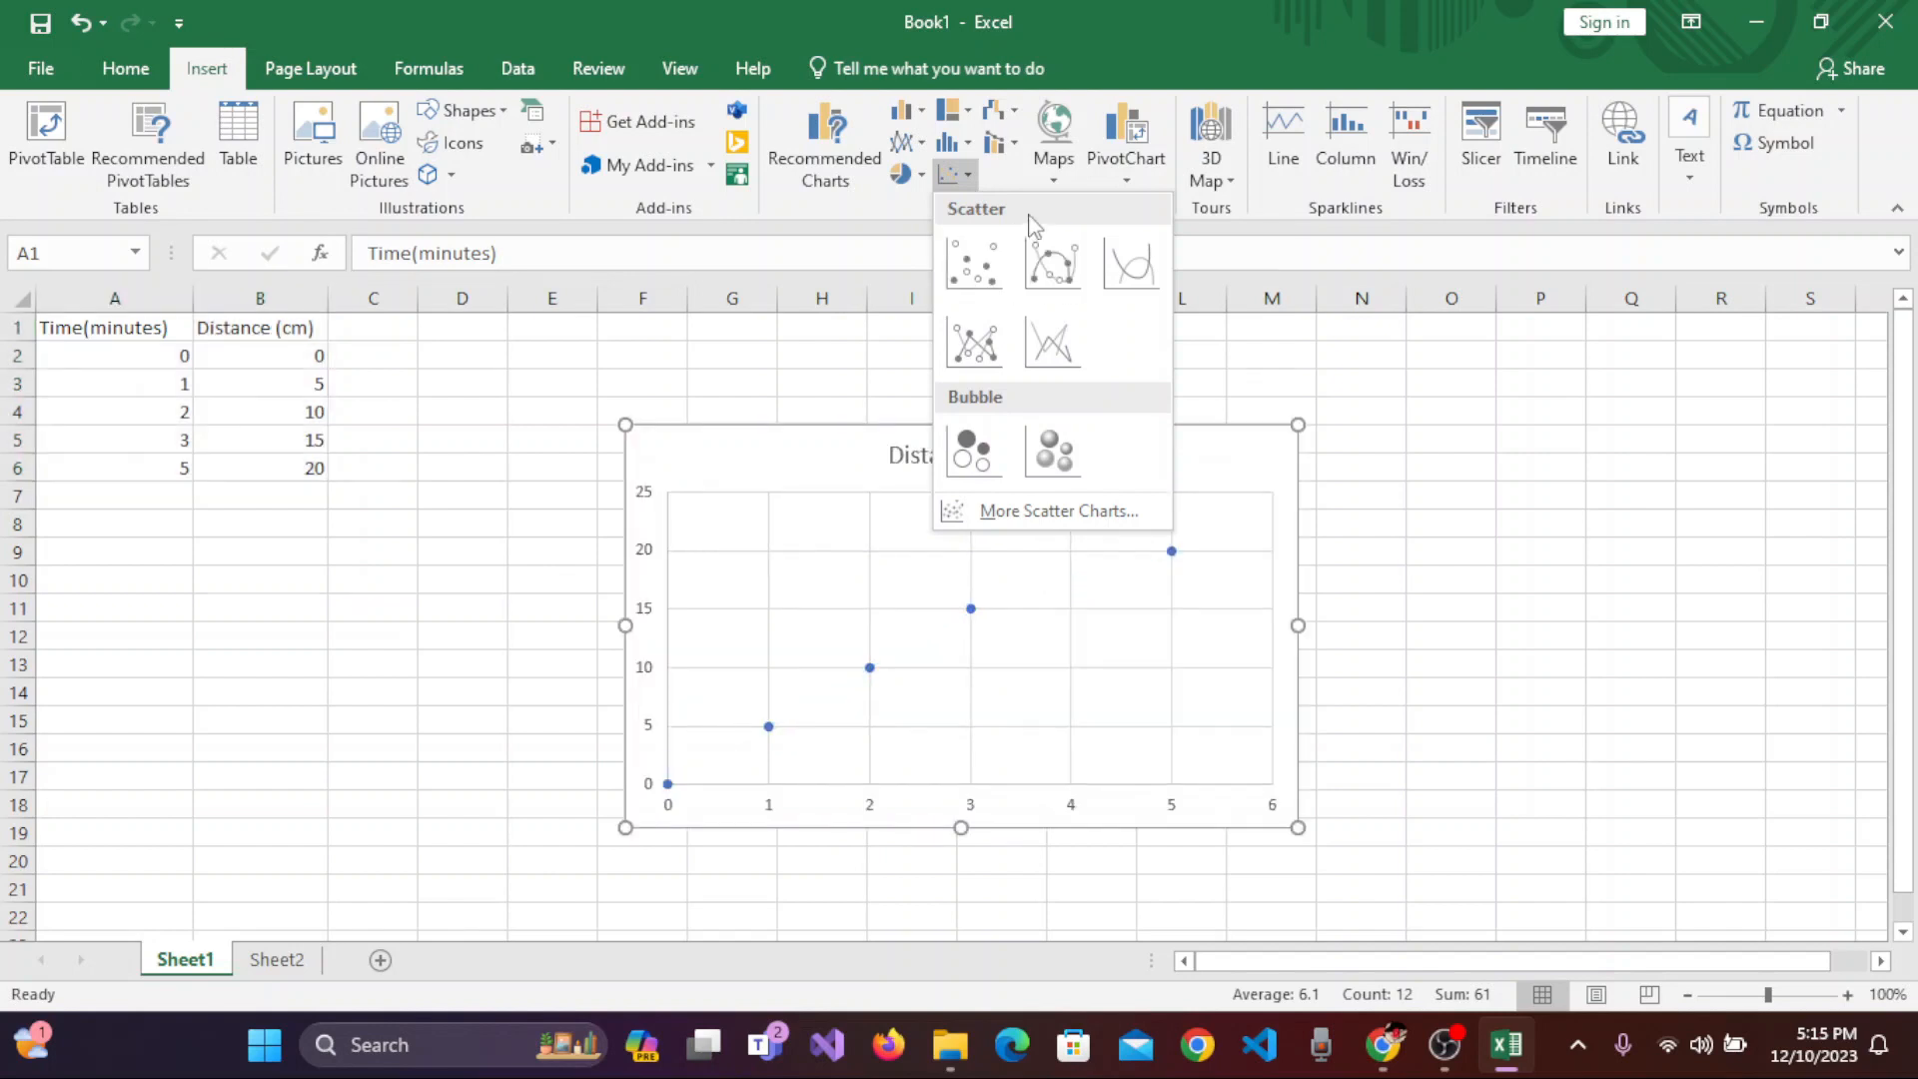
{"action": "left_click", "coordinate": [1005, 346]}
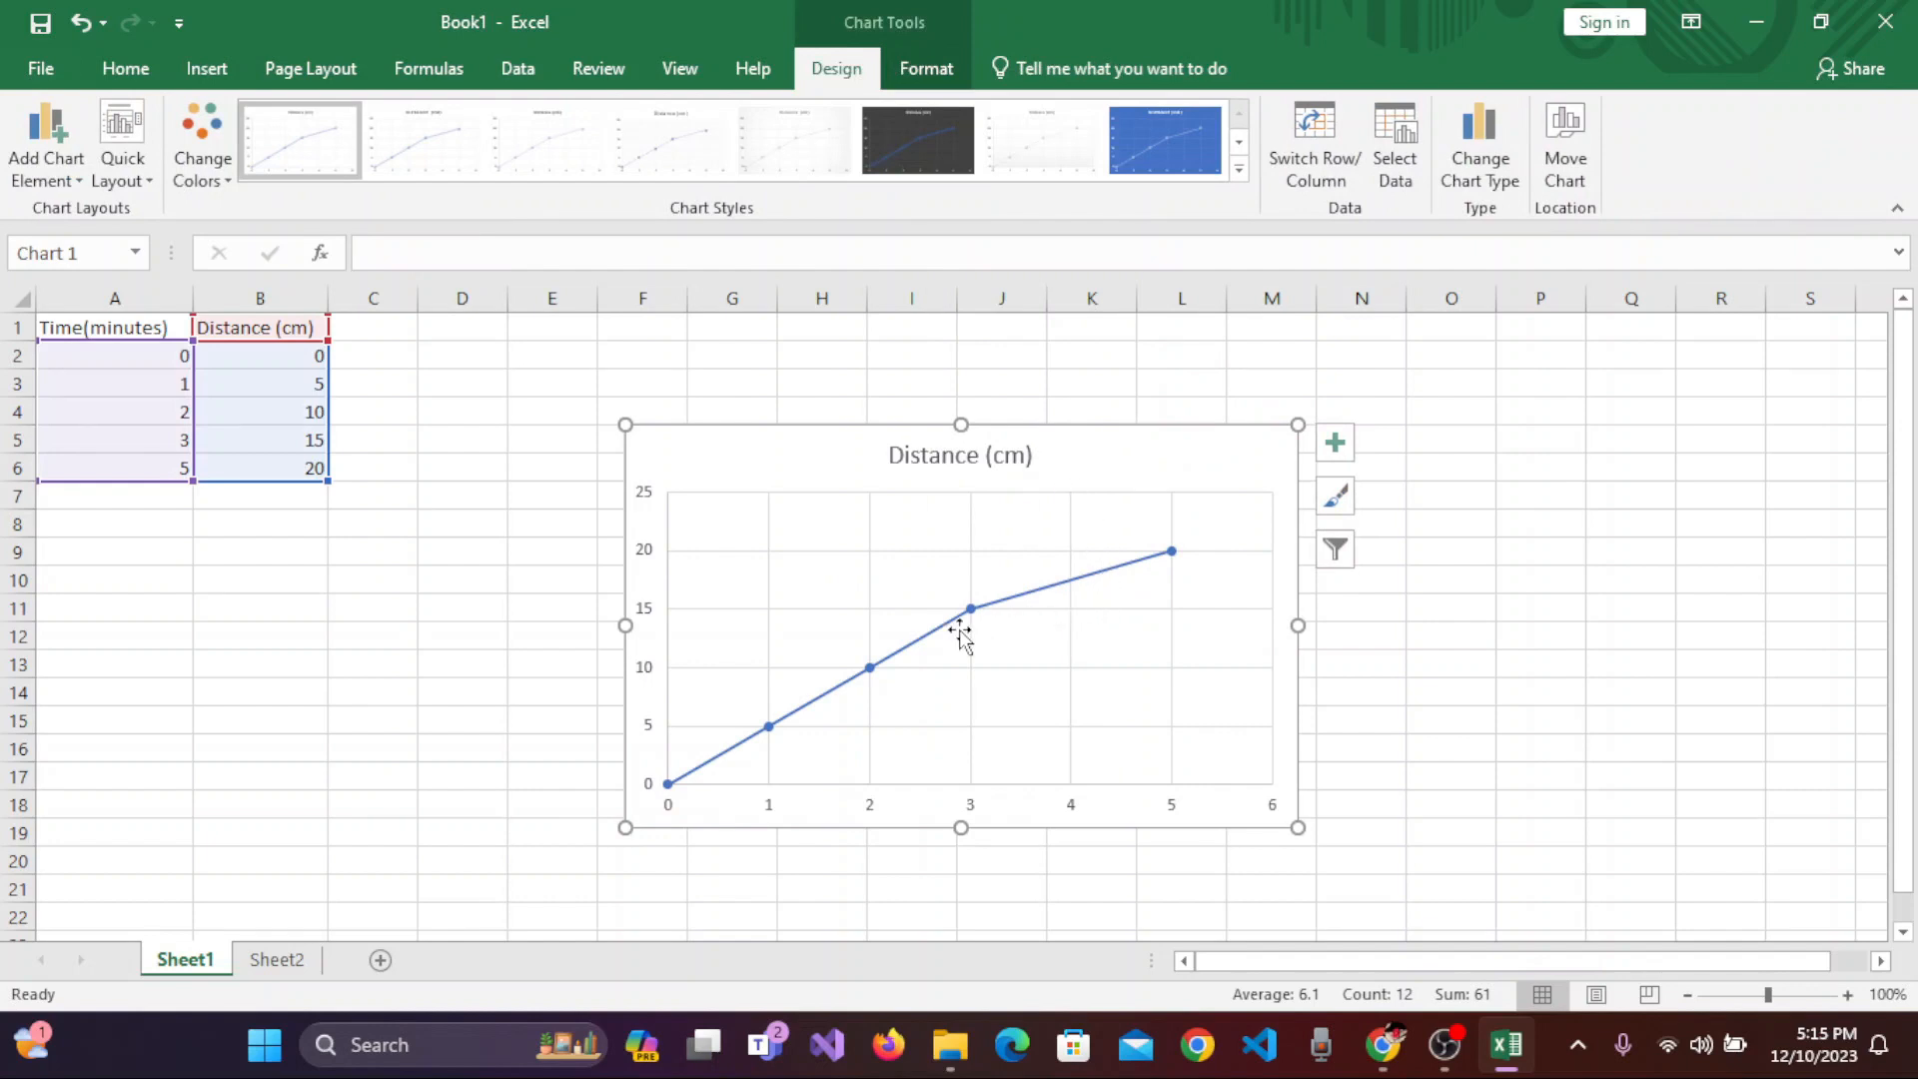
Enlarge the chart slightly and apply the chart style with the dark grey background
{"action": "left_click_drag", "start_coordinate": [1298, 828], "coordinate": [1319, 849]}
{"action": "left_click_drag", "start_coordinate": [1318, 425], "coordinate": [1347, 398]}
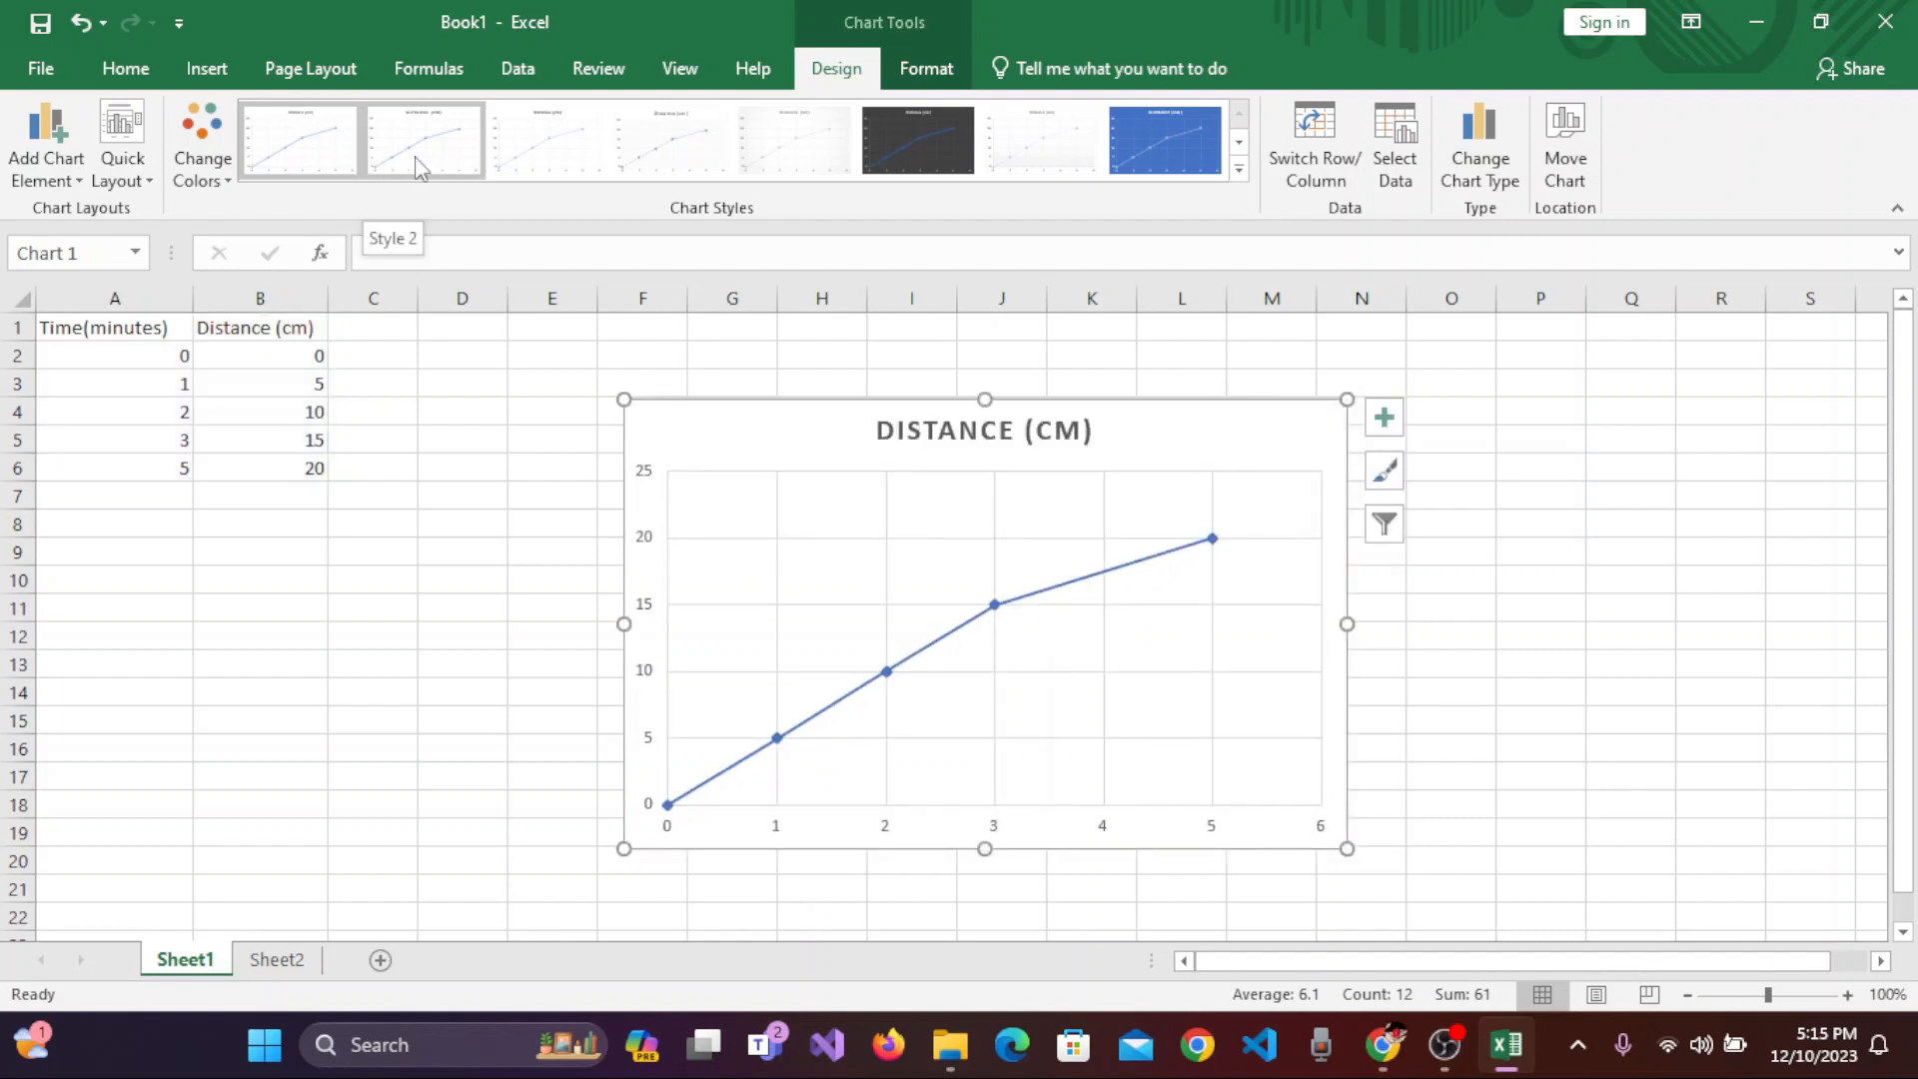
{"action": "left_click", "coordinate": [553, 152]}
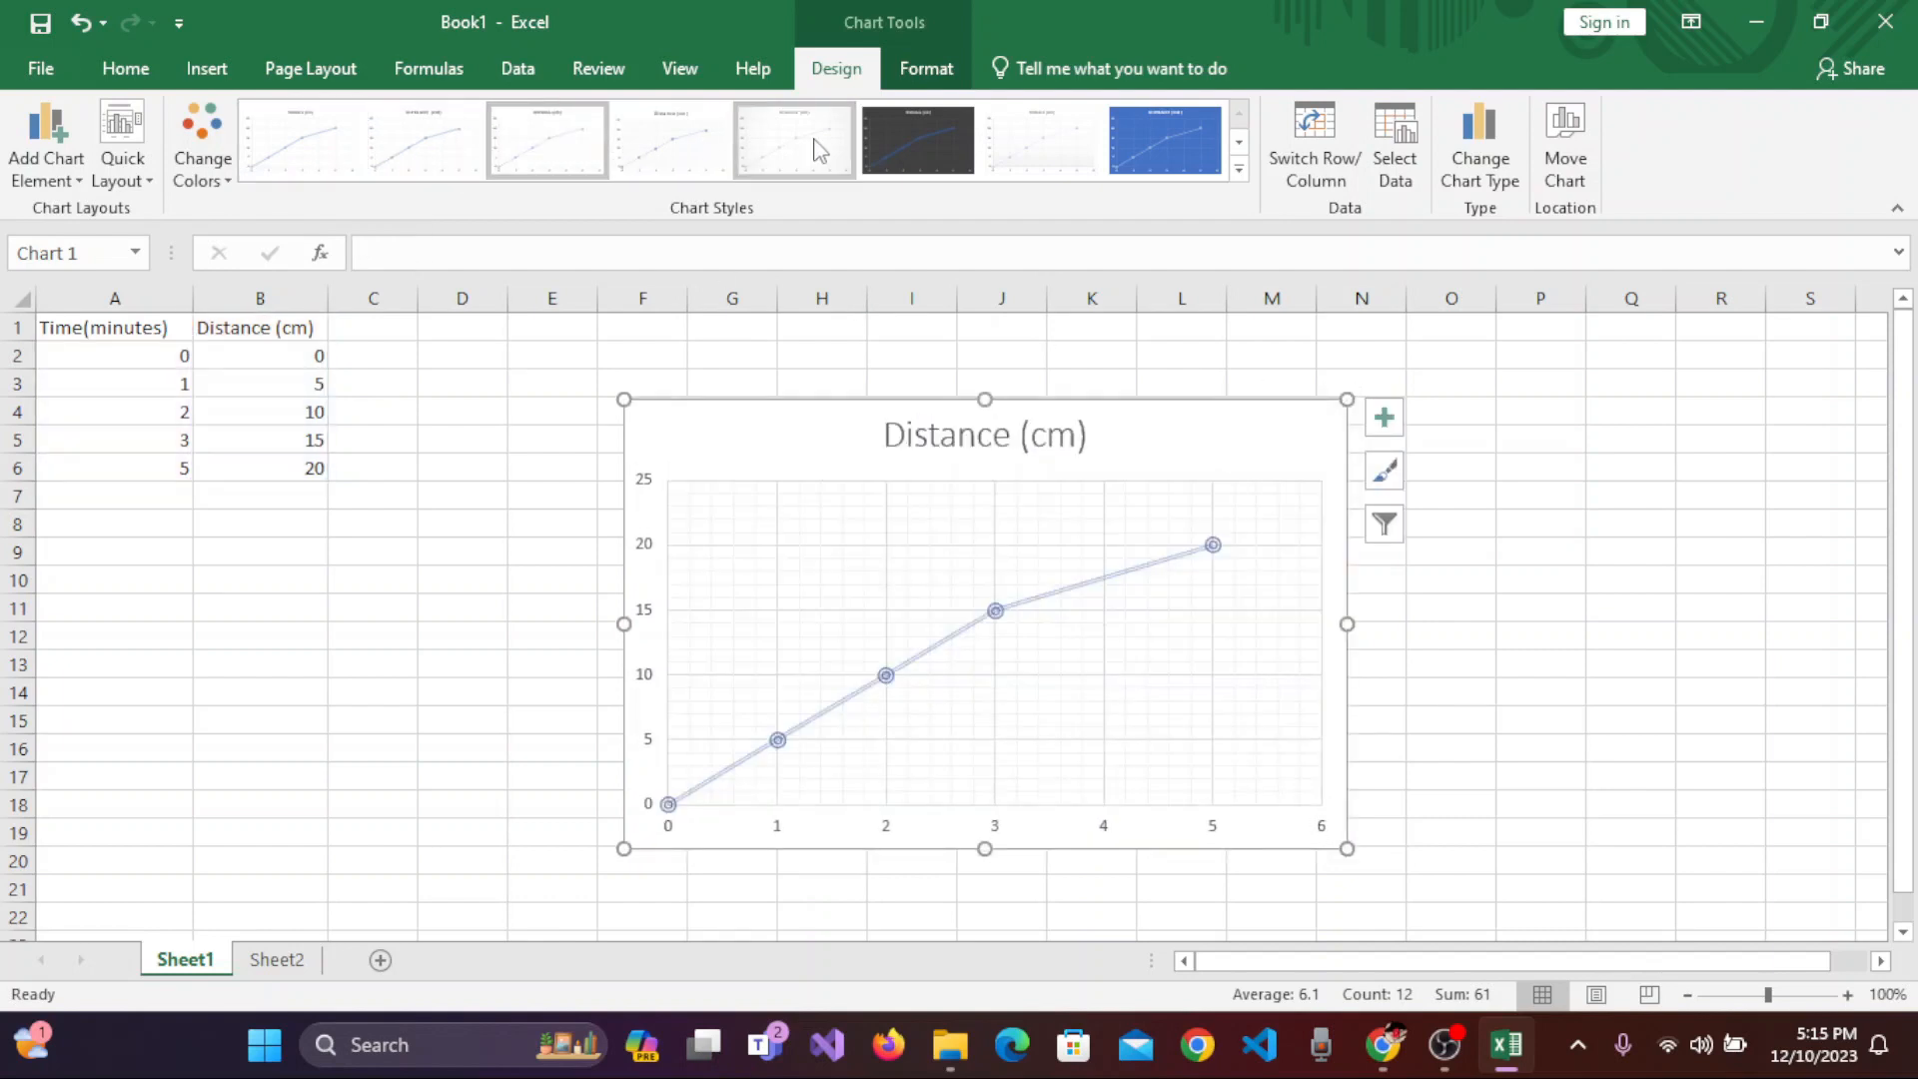
{"action": "left_click", "coordinate": [926, 142]}
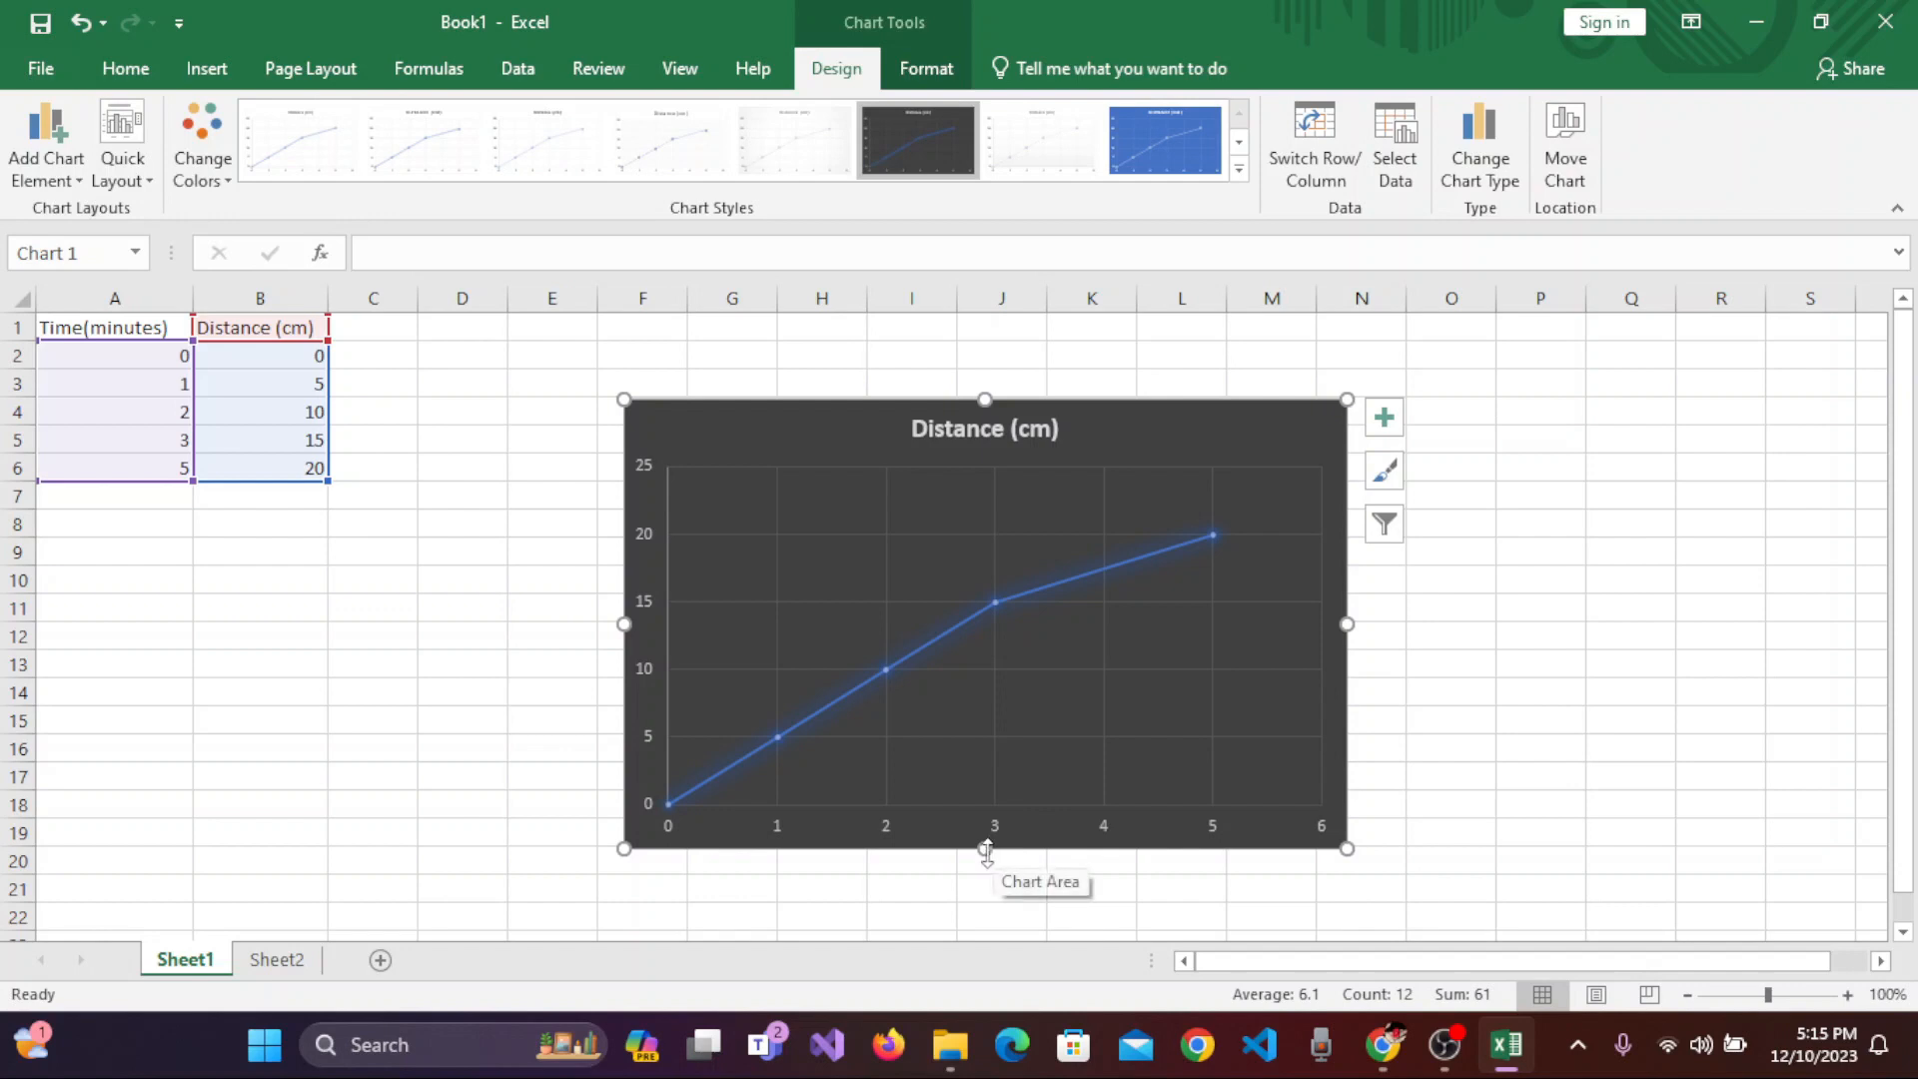
Stretch the chart on all four sides so it spans roughly columns D to O and rows 2 to 21
{"action": "left_click_drag", "start_coordinate": [986, 850], "coordinate": [991, 883]}
{"action": "left_click_drag", "start_coordinate": [1349, 642], "coordinate": [1431, 640]}
{"action": "left_click_drag", "start_coordinate": [624, 640], "coordinate": [467, 641]}
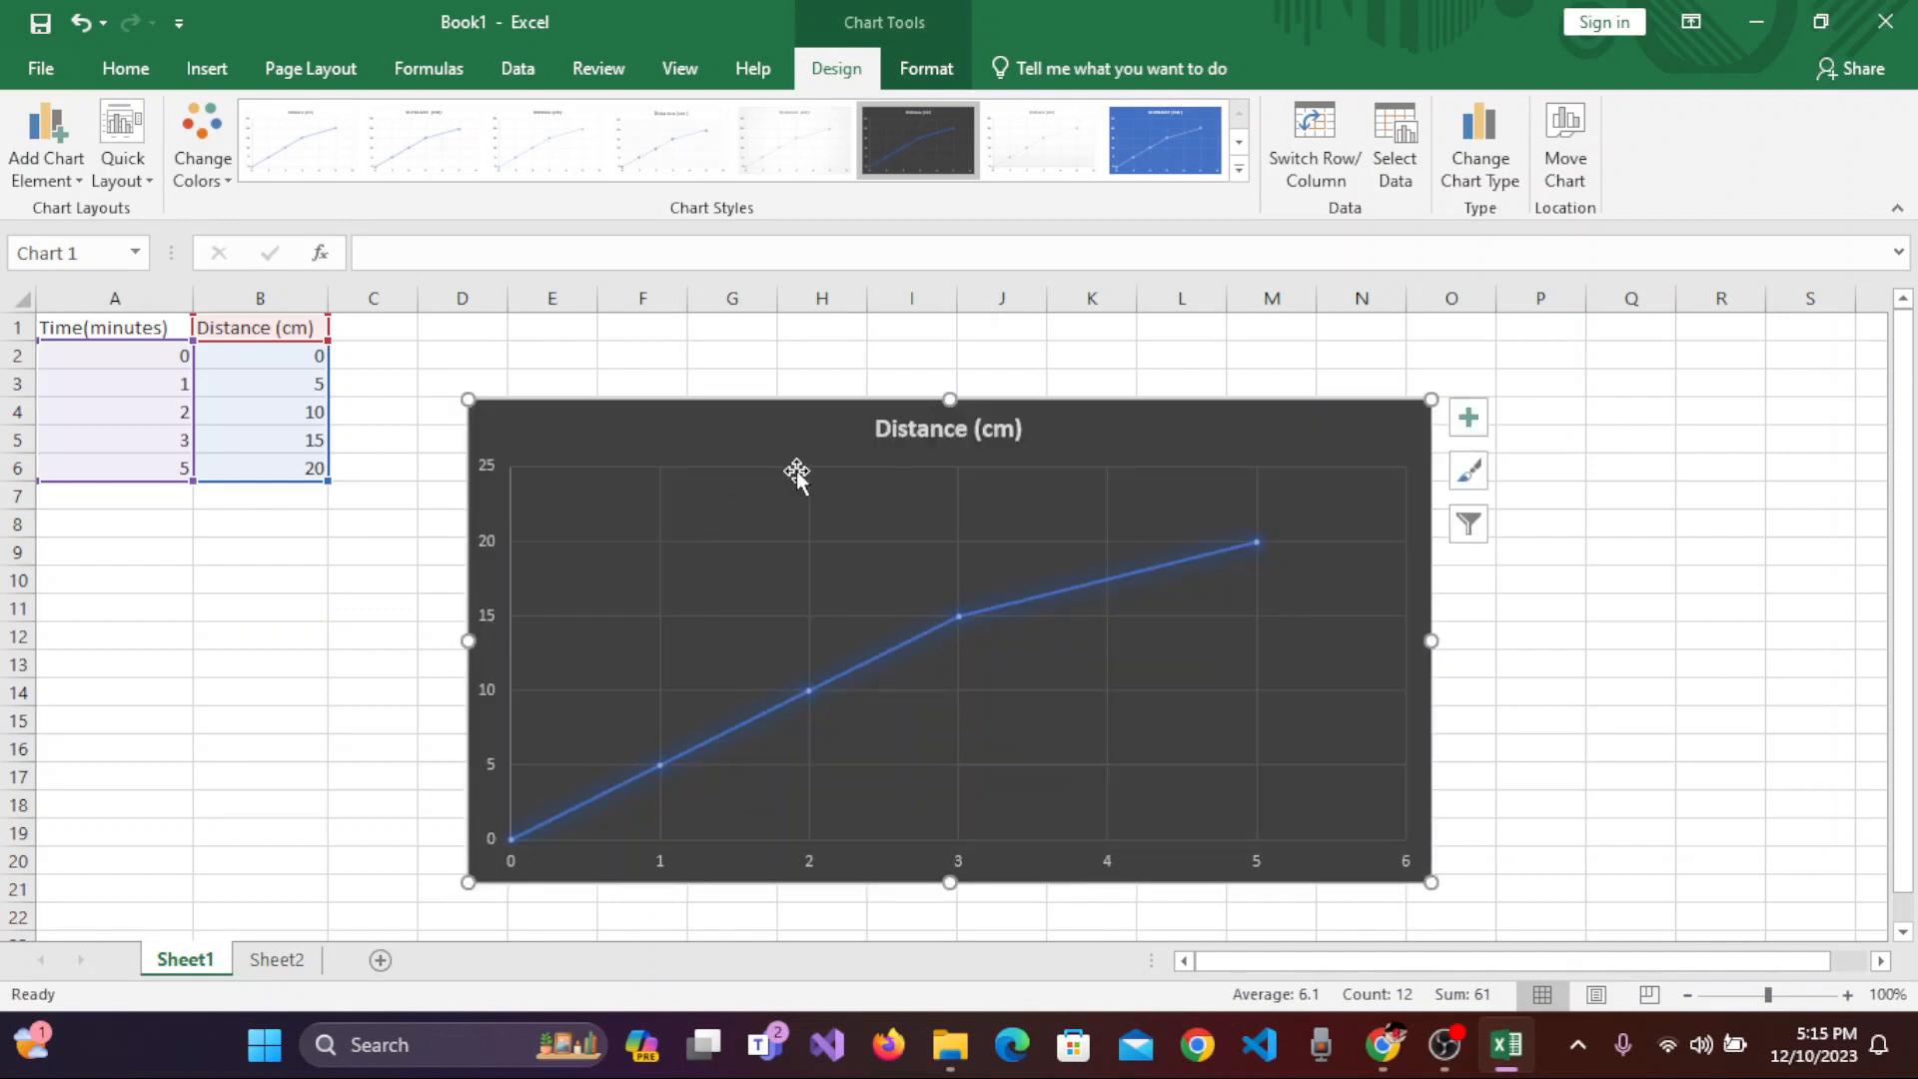
{"action": "left_click_drag", "start_coordinate": [950, 400], "coordinate": [961, 341]}
Add axis titles to the chart and set the horizontal axis title to "Time (minutes)"
{"action": "left_click", "coordinate": [1468, 361]}
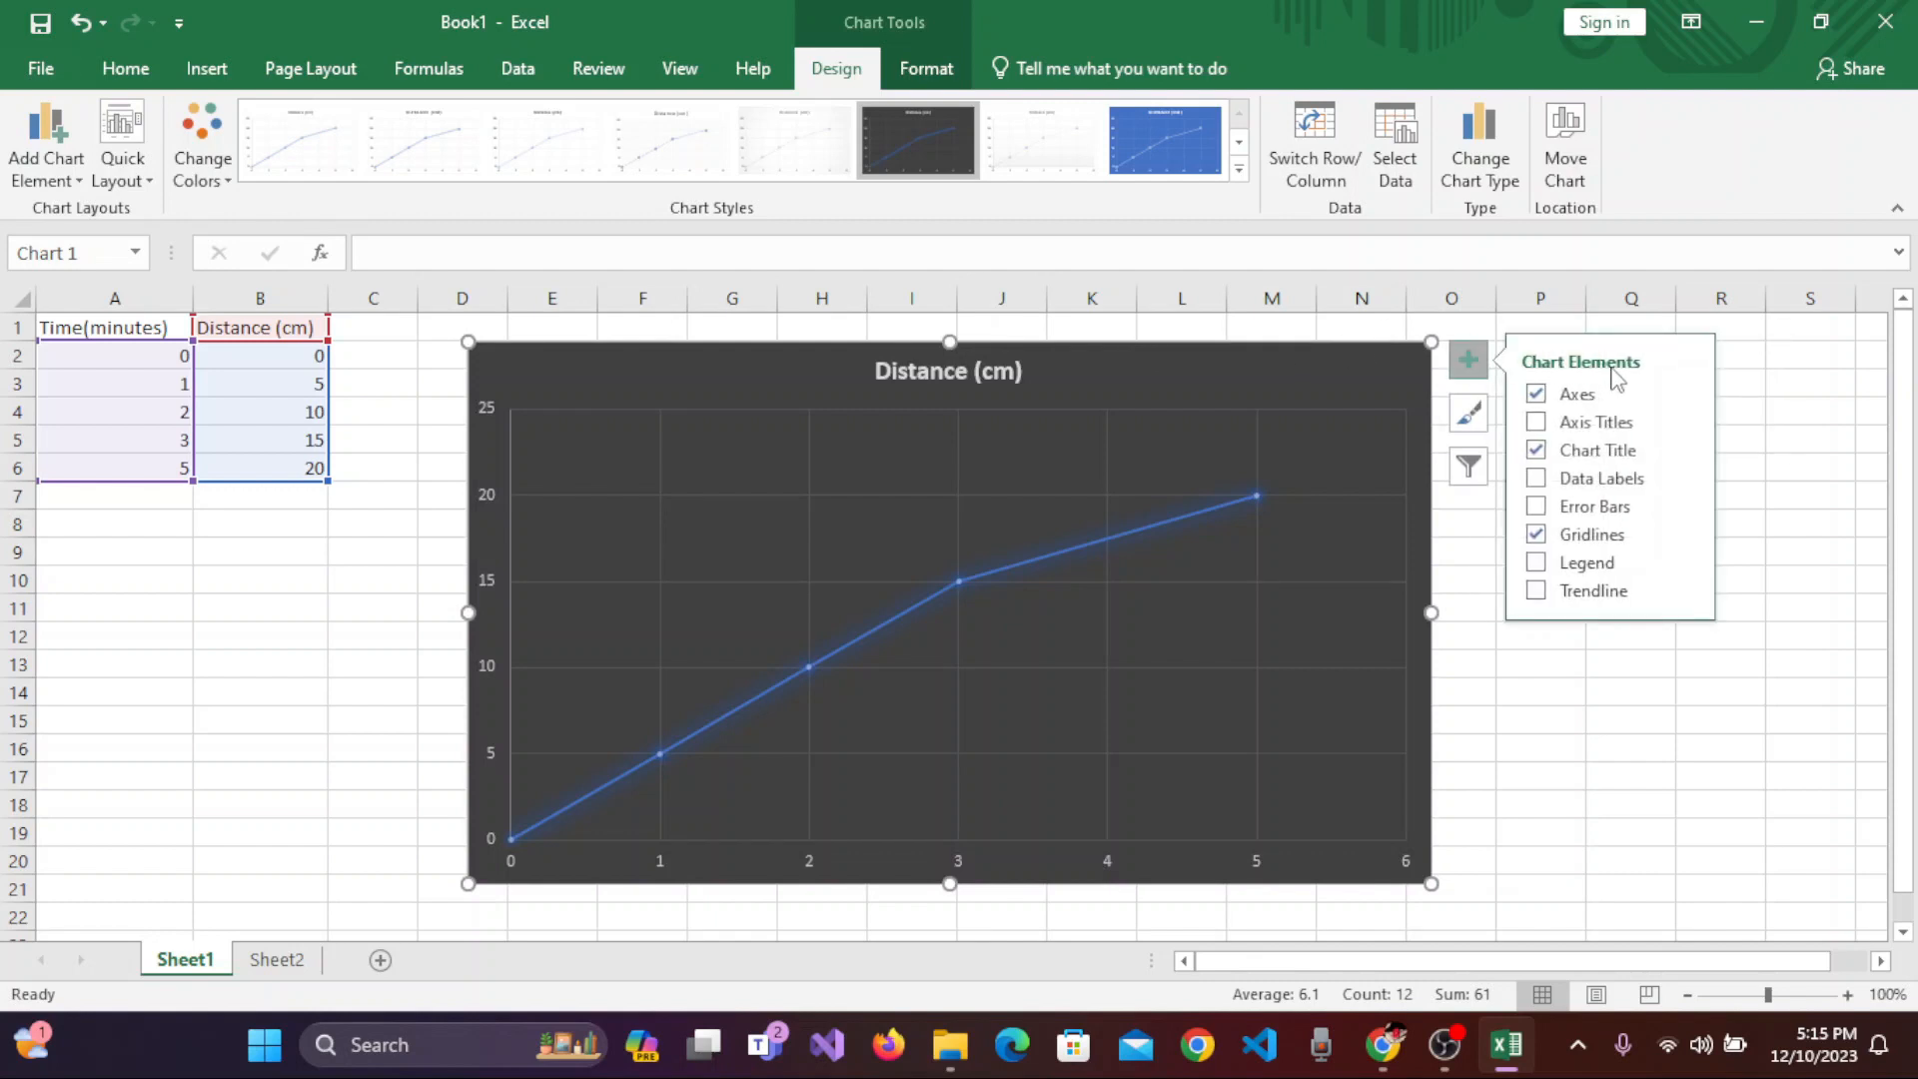
{"action": "left_click", "coordinate": [1584, 424]}
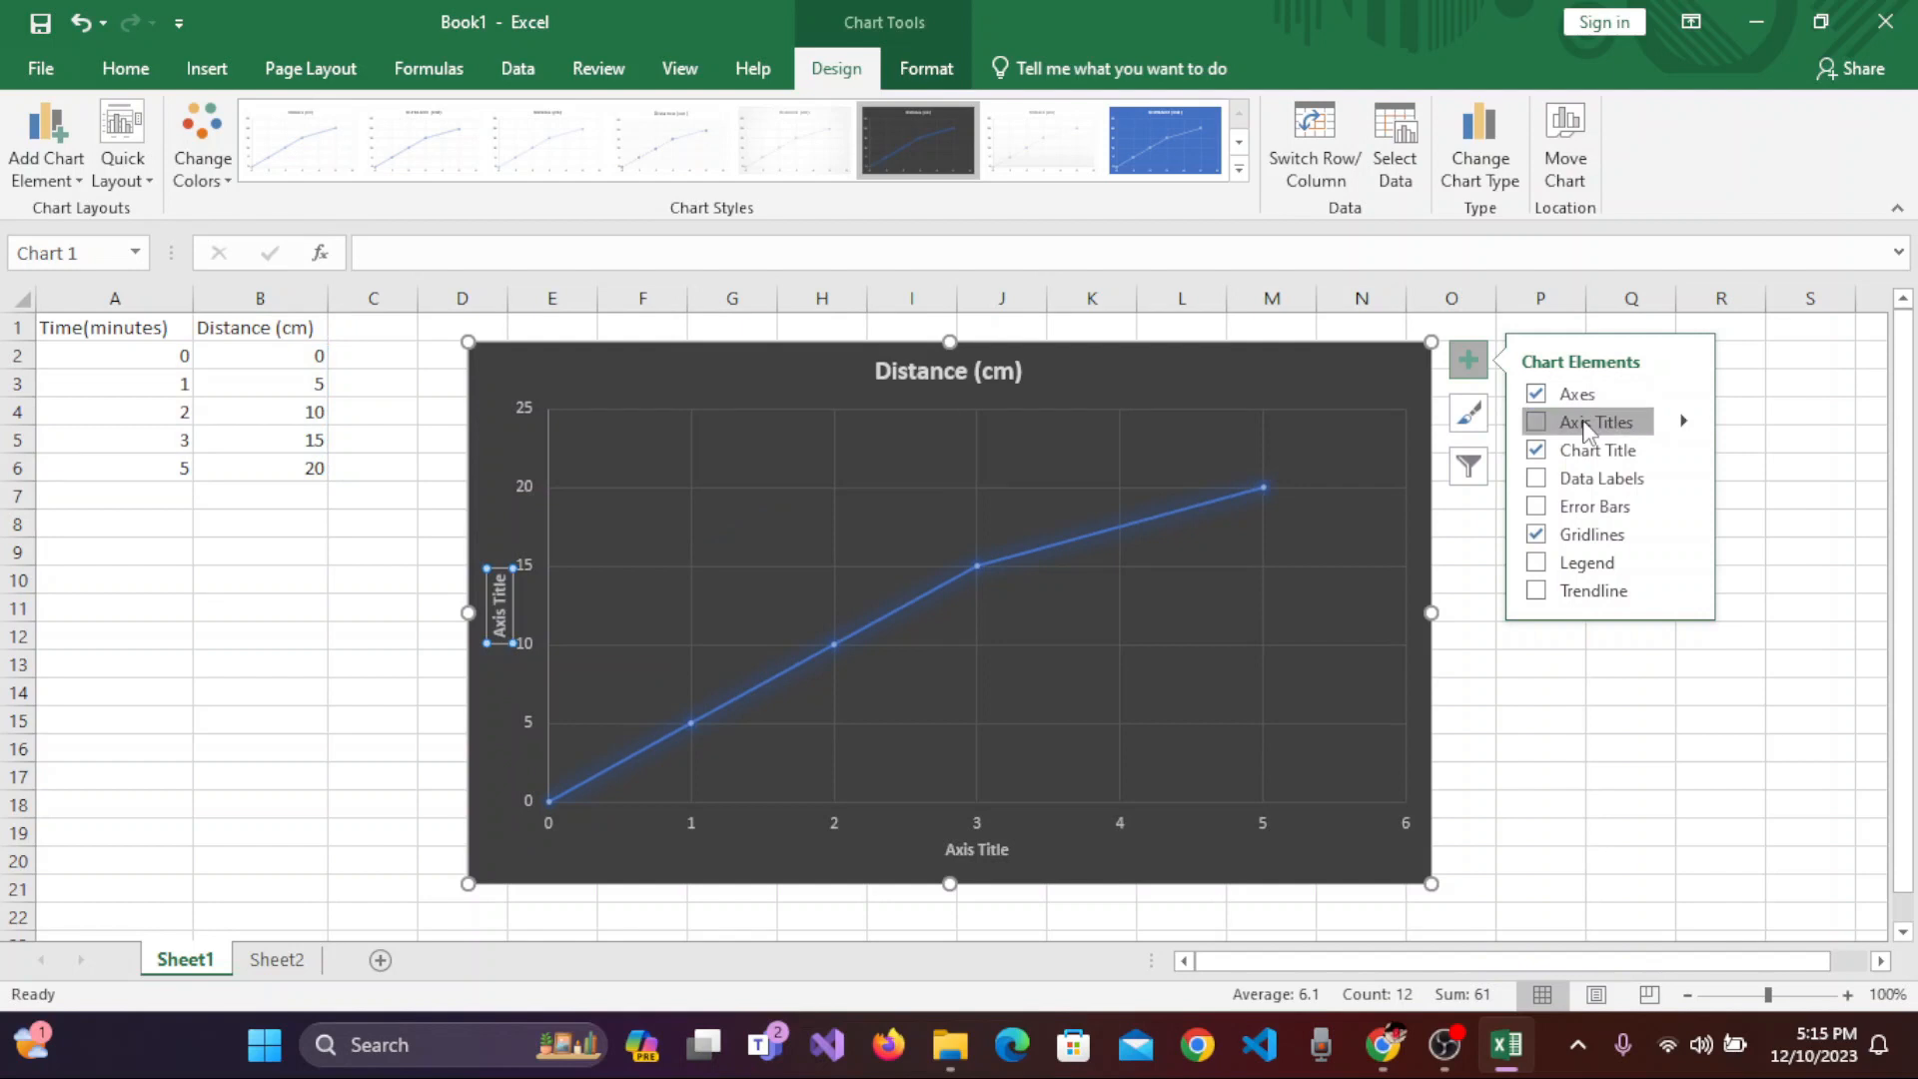
{"action": "left_click", "coordinate": [1017, 855]}
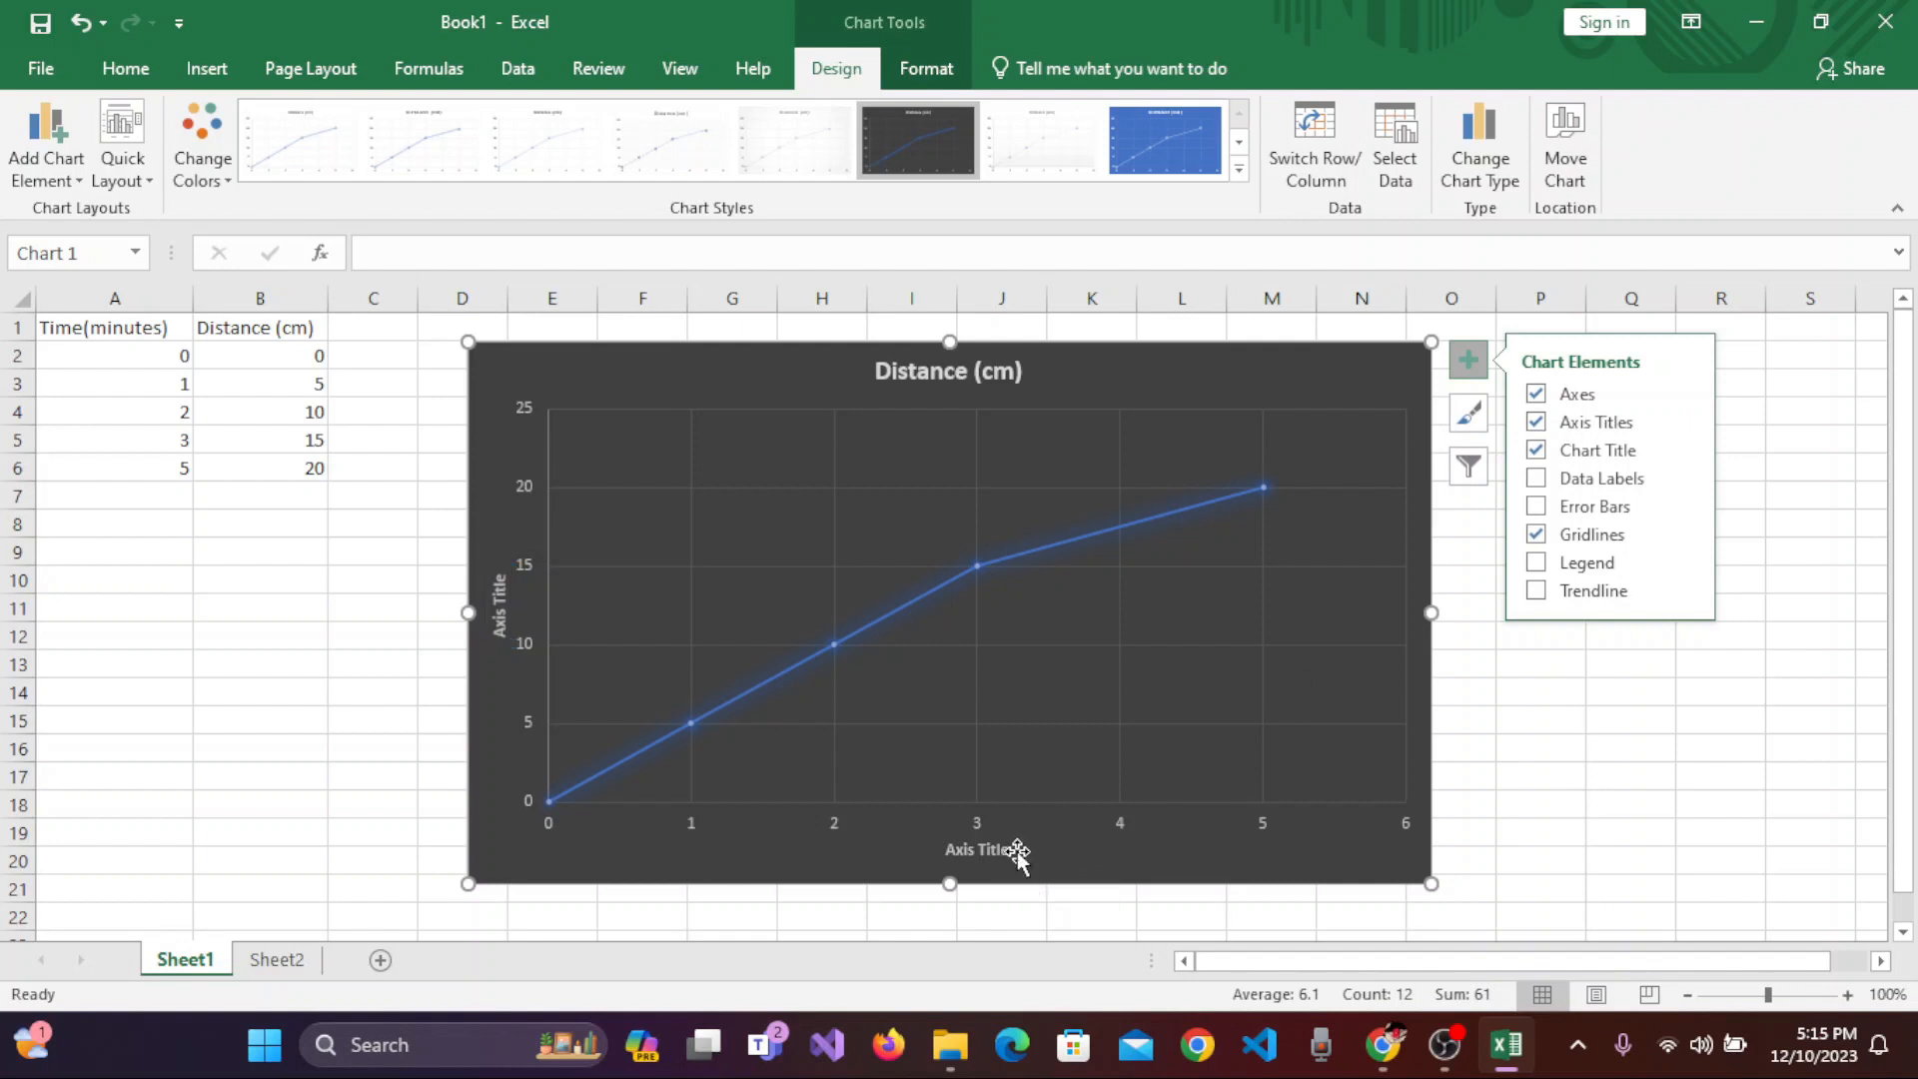
{"action": "left_click", "coordinate": [989, 849]}
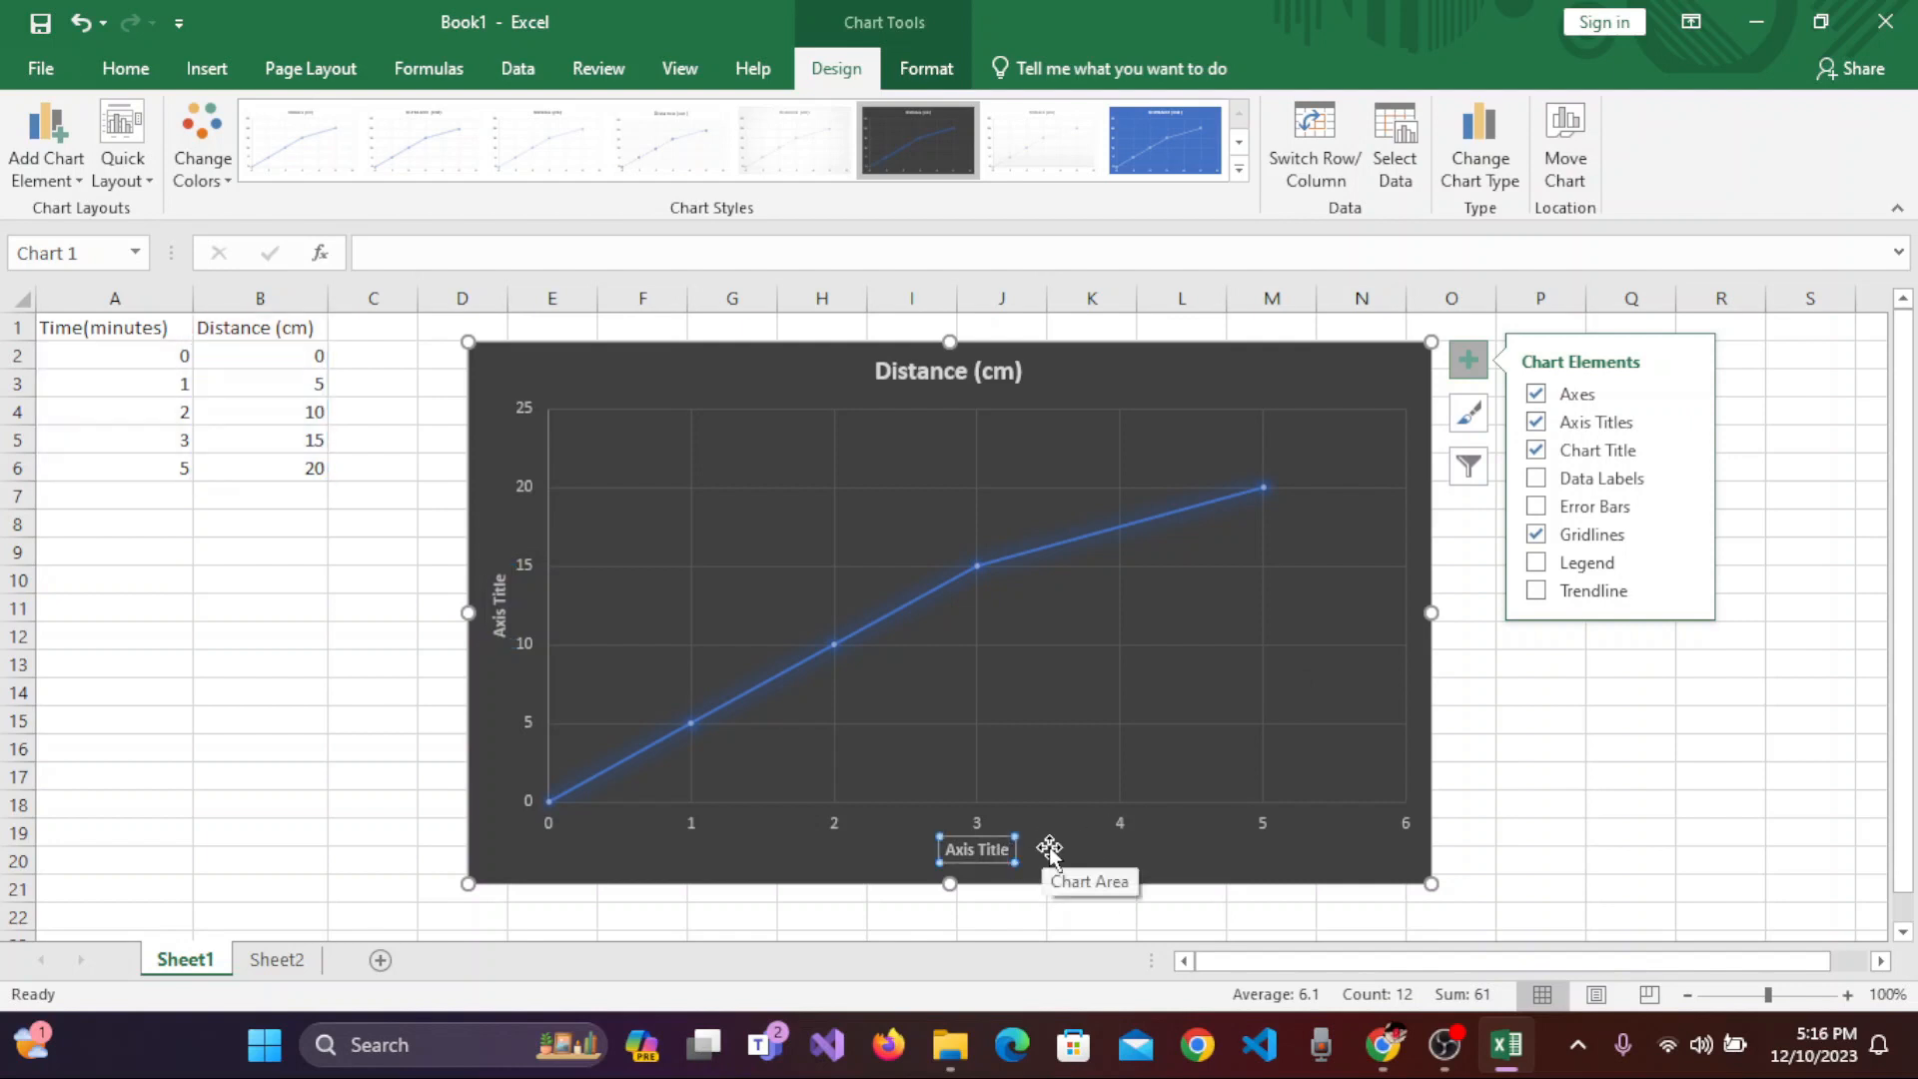
{"action": "key", "text": "Delete"}
{"action": "key", "text": "ctrl+z"}
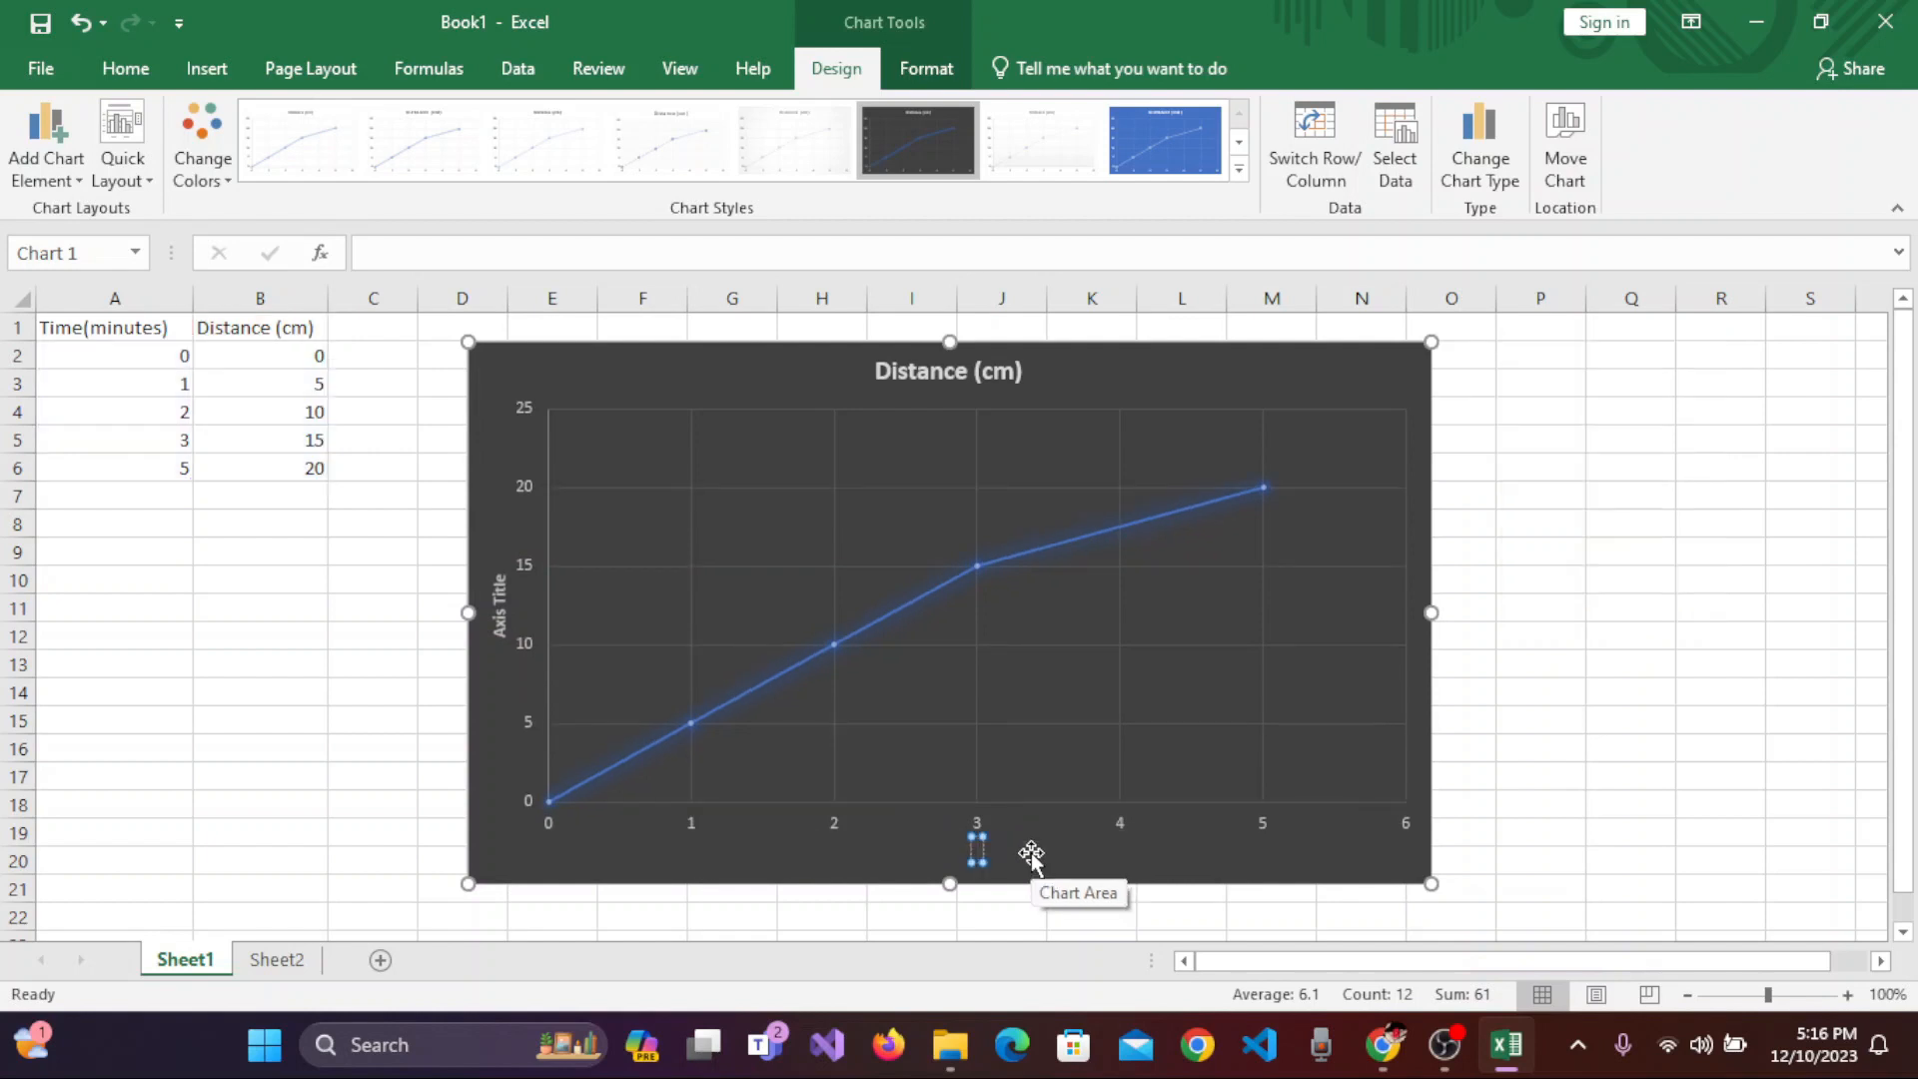
{"action": "type", "text": "Time (minutes"}
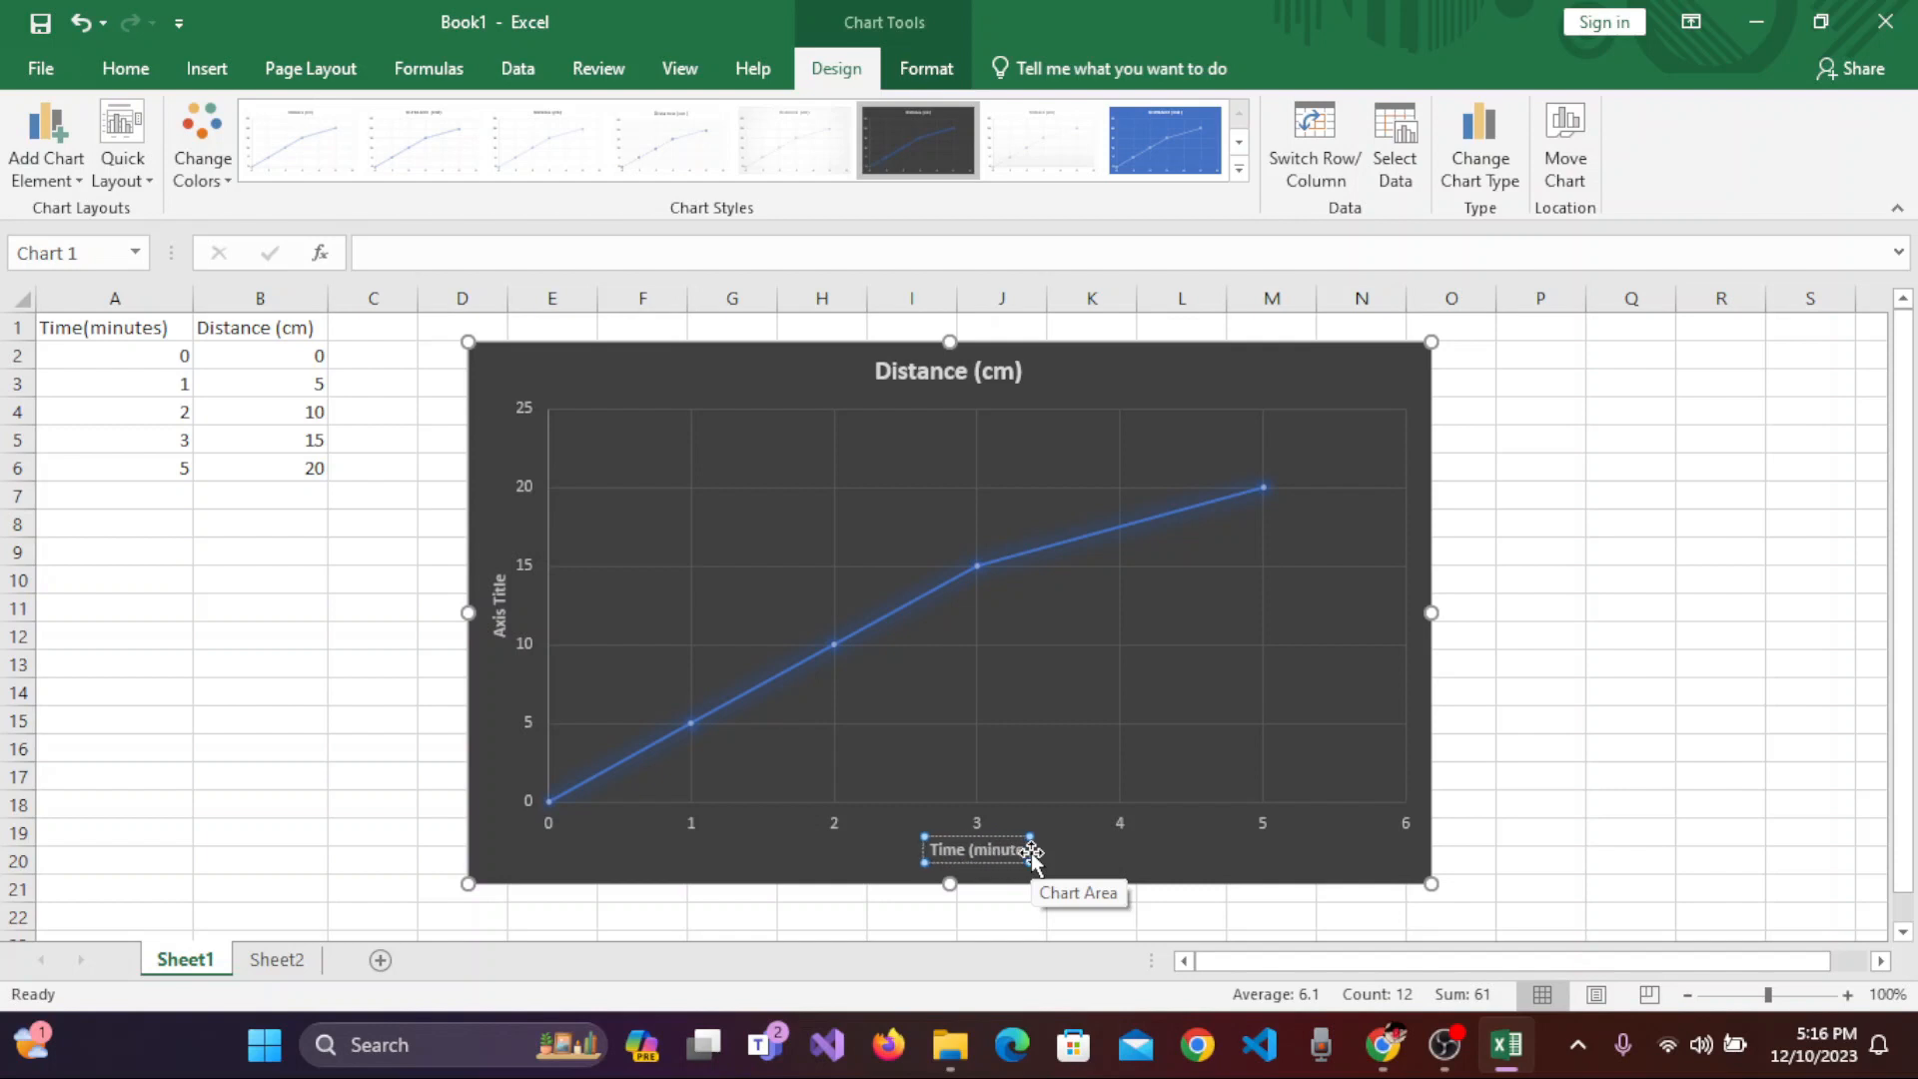
{"action": "type", "text": ")"}
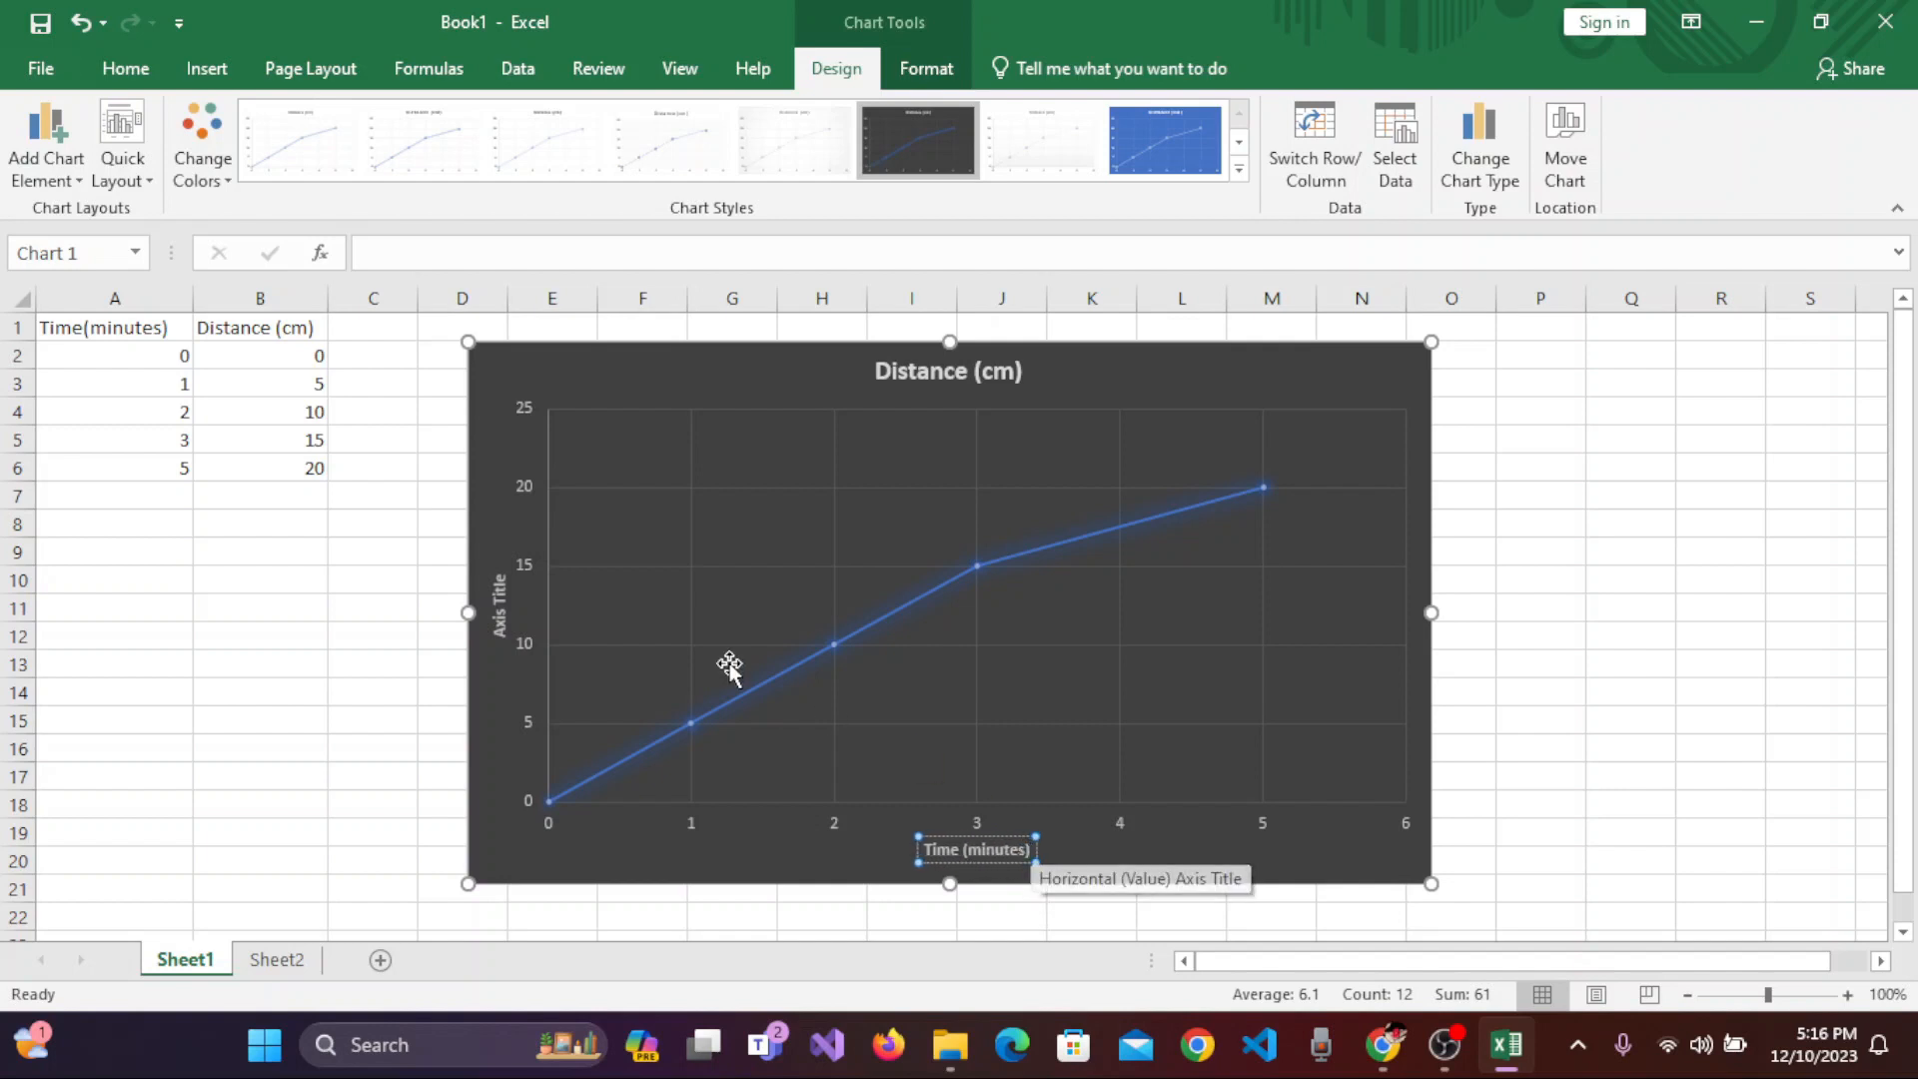
Replace the vertical axis title's placeholder text with "Distance (cm)"
{"action": "left_click", "coordinate": [500, 610]}
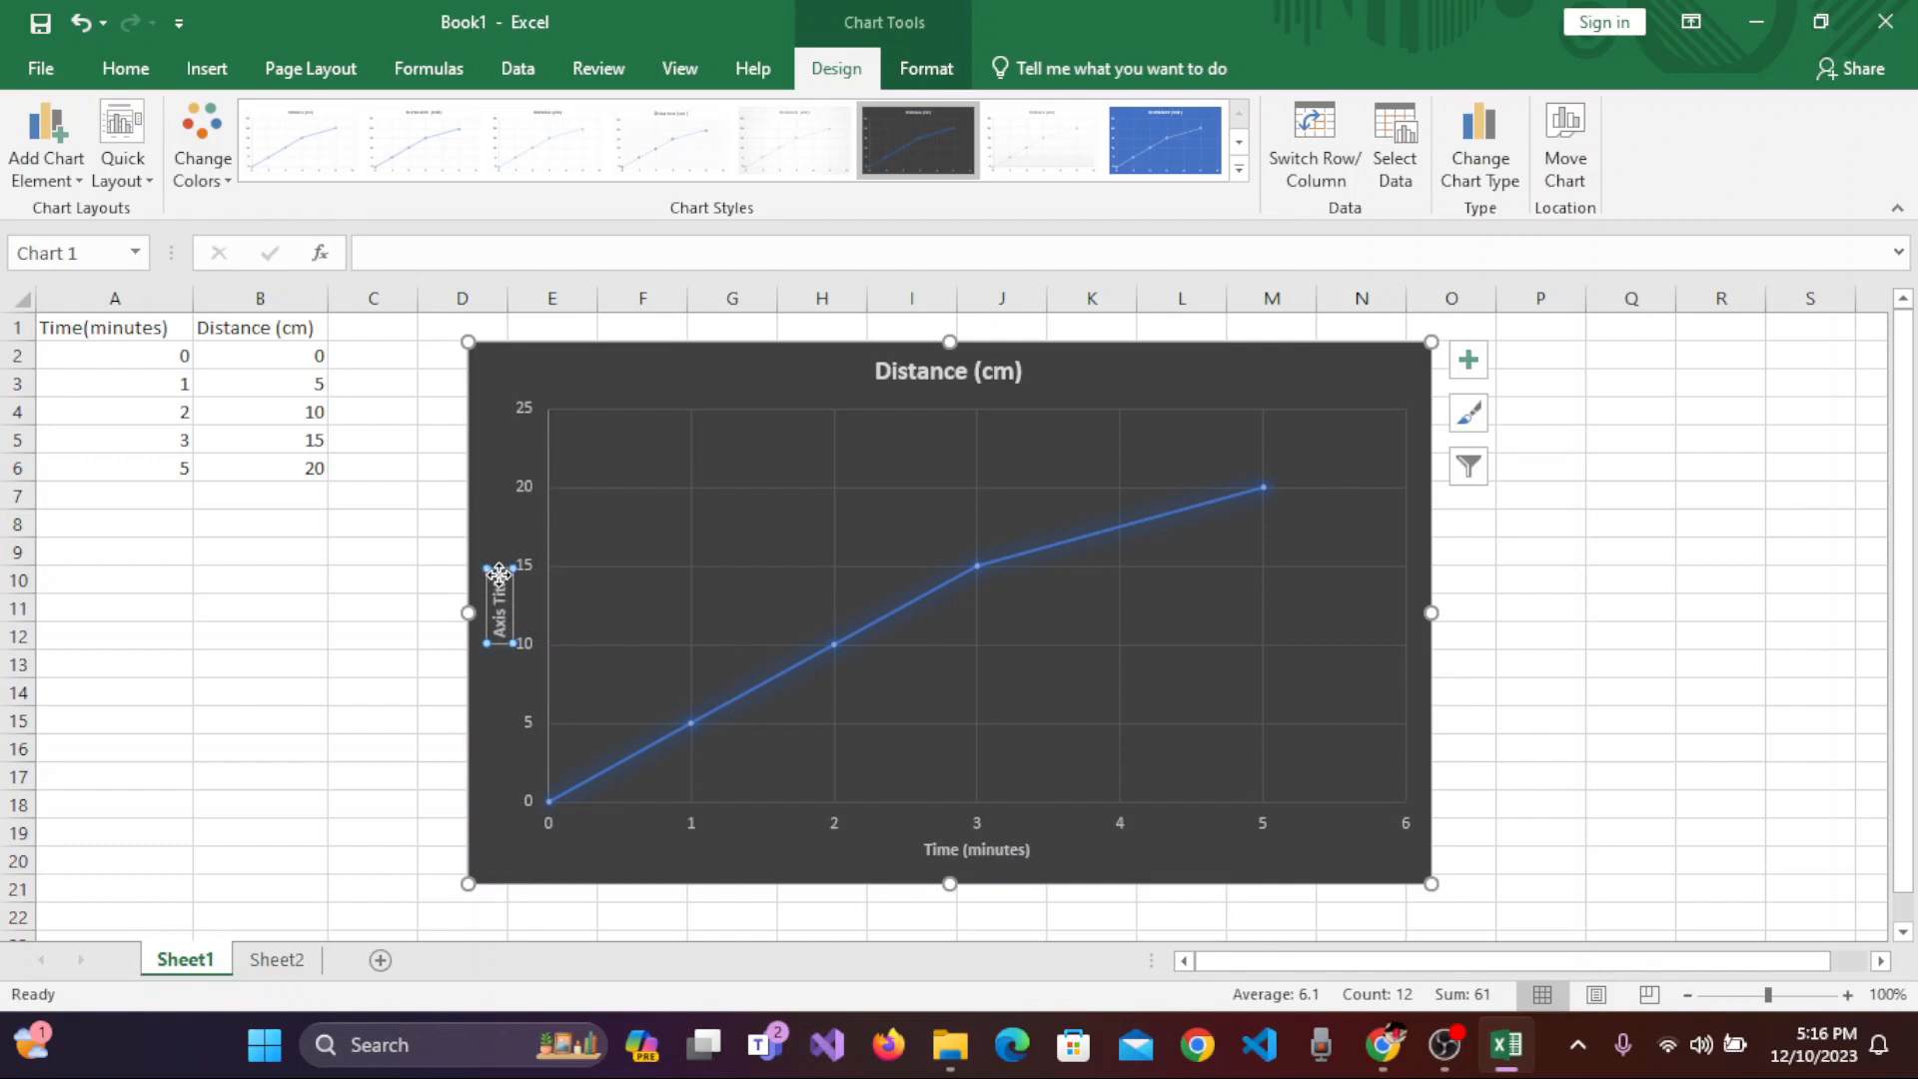
{"action": "left_click", "coordinate": [500, 578]}
{"action": "key", "text": "BackSpace"}
{"action": "key", "text": "BackSpace"}
{"action": "key", "text": "BackSpace"}
{"action": "key", "text": "BackSpace"}
{"action": "key", "text": "BackSpace"}
{"action": "key", "text": "BackSpace"}
{"action": "key", "text": "BackSpace"}
{"action": "key", "text": "BackSpace"}
{"action": "key", "text": "BackSpace"}
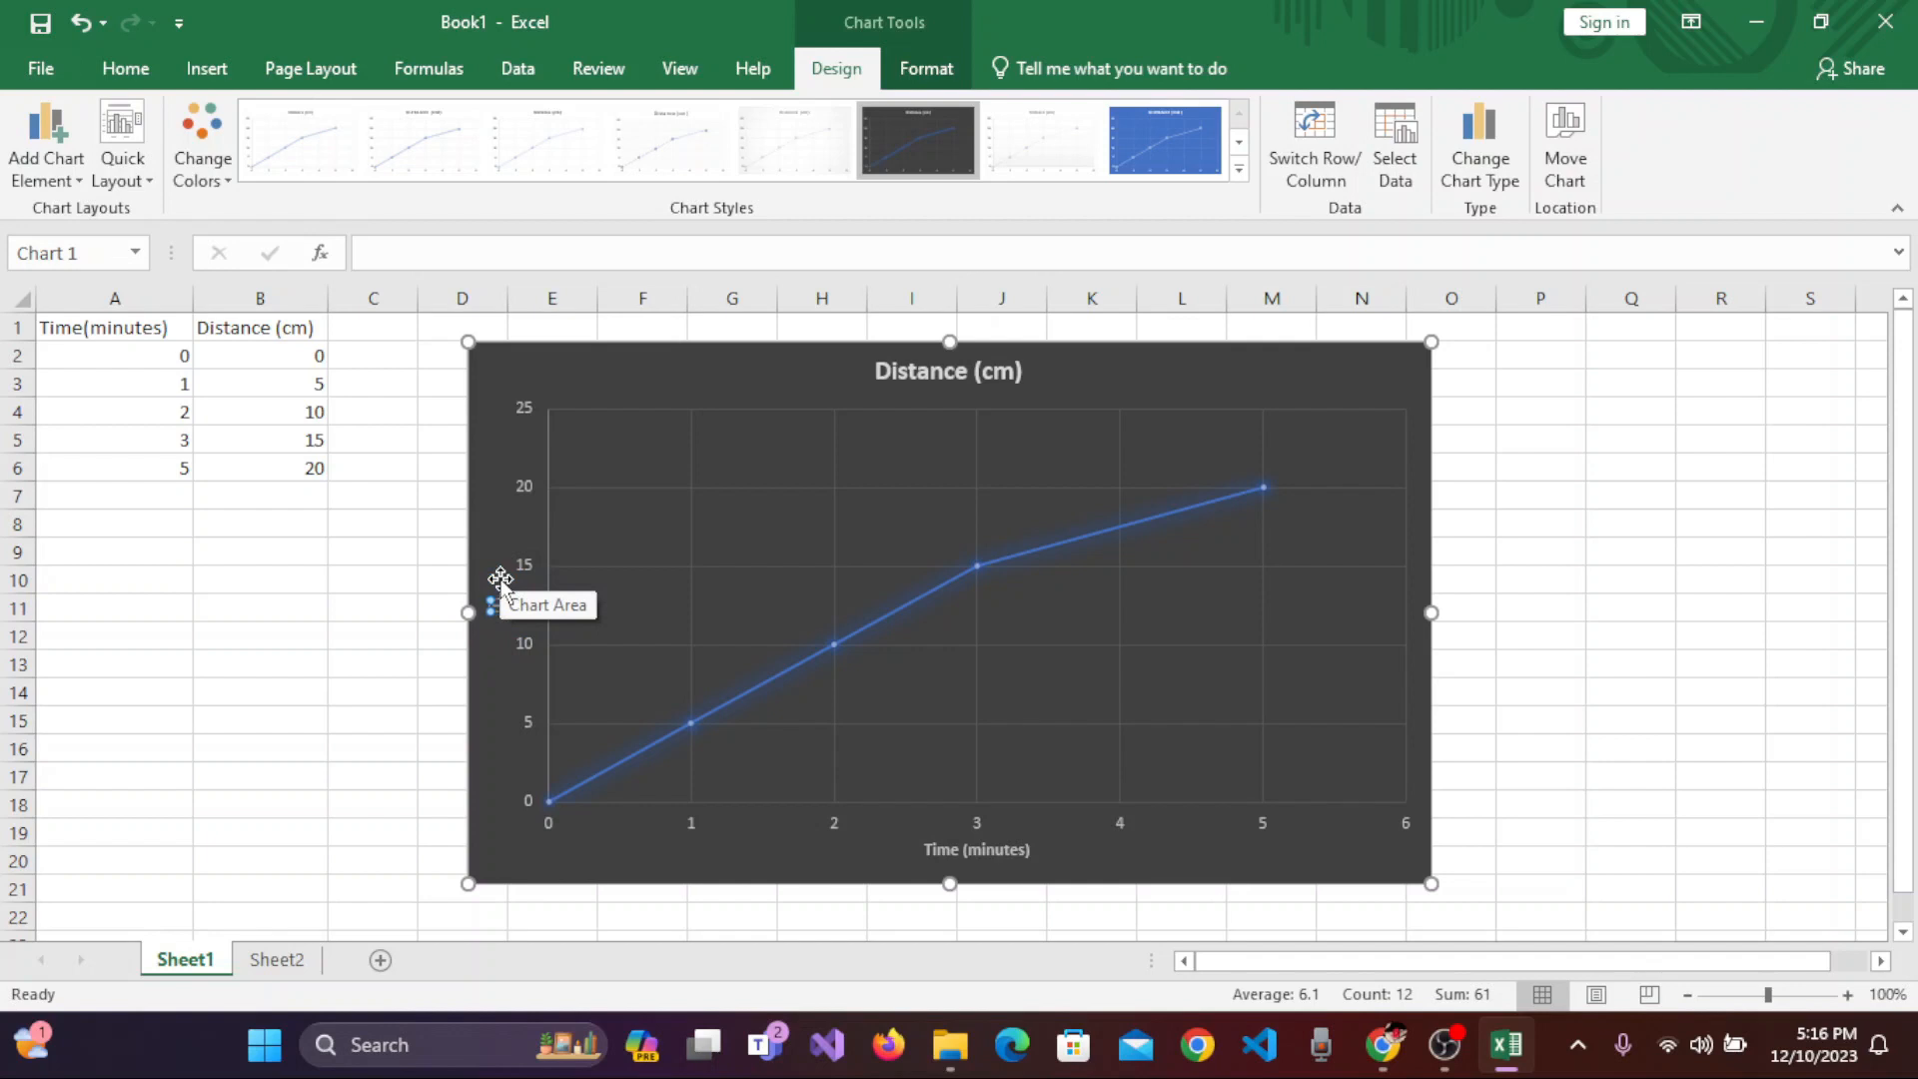
{"action": "type", "text": "Distance (cm)"}
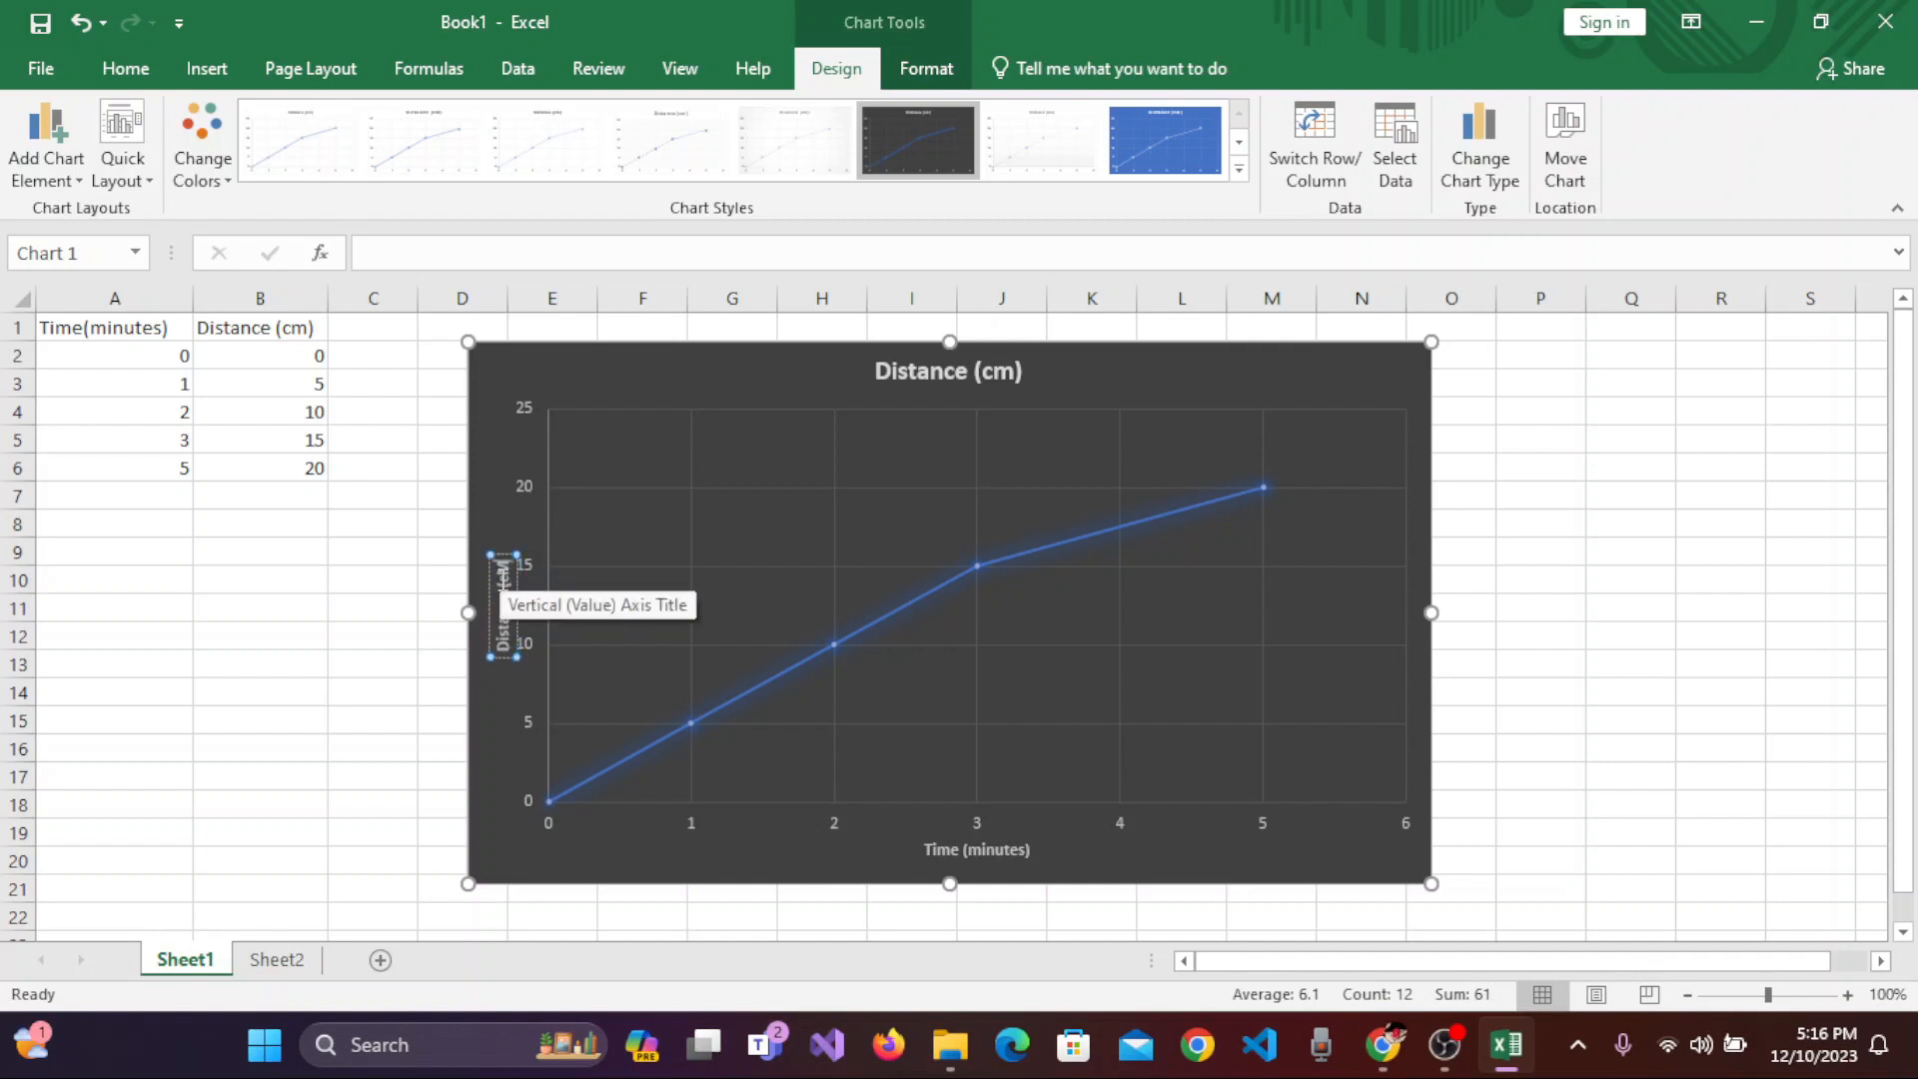
{"action": "type", "text": "0"}
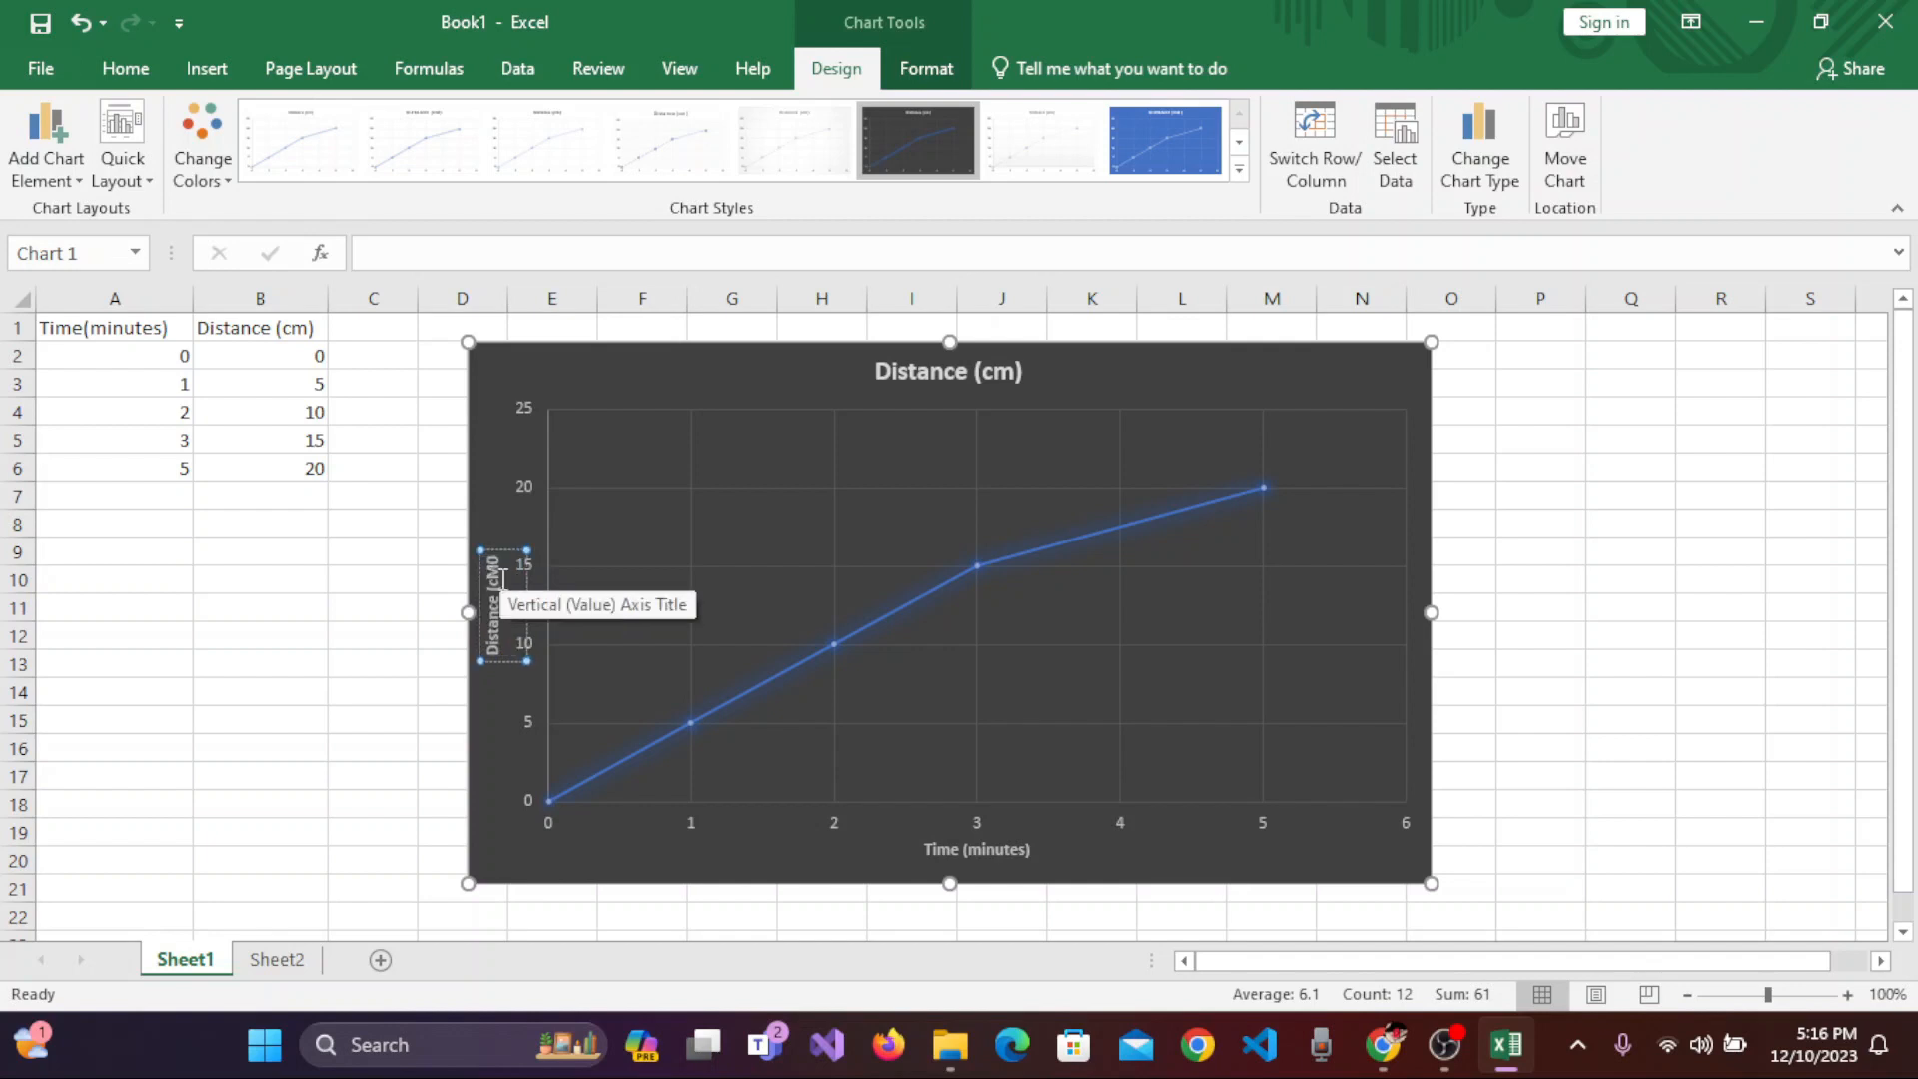
{"action": "key", "text": "BackSpace"}
{"action": "key", "text": "BackSpace"}
{"action": "key", "text": "BackSpace"}
{"action": "type", "text": "m)"}
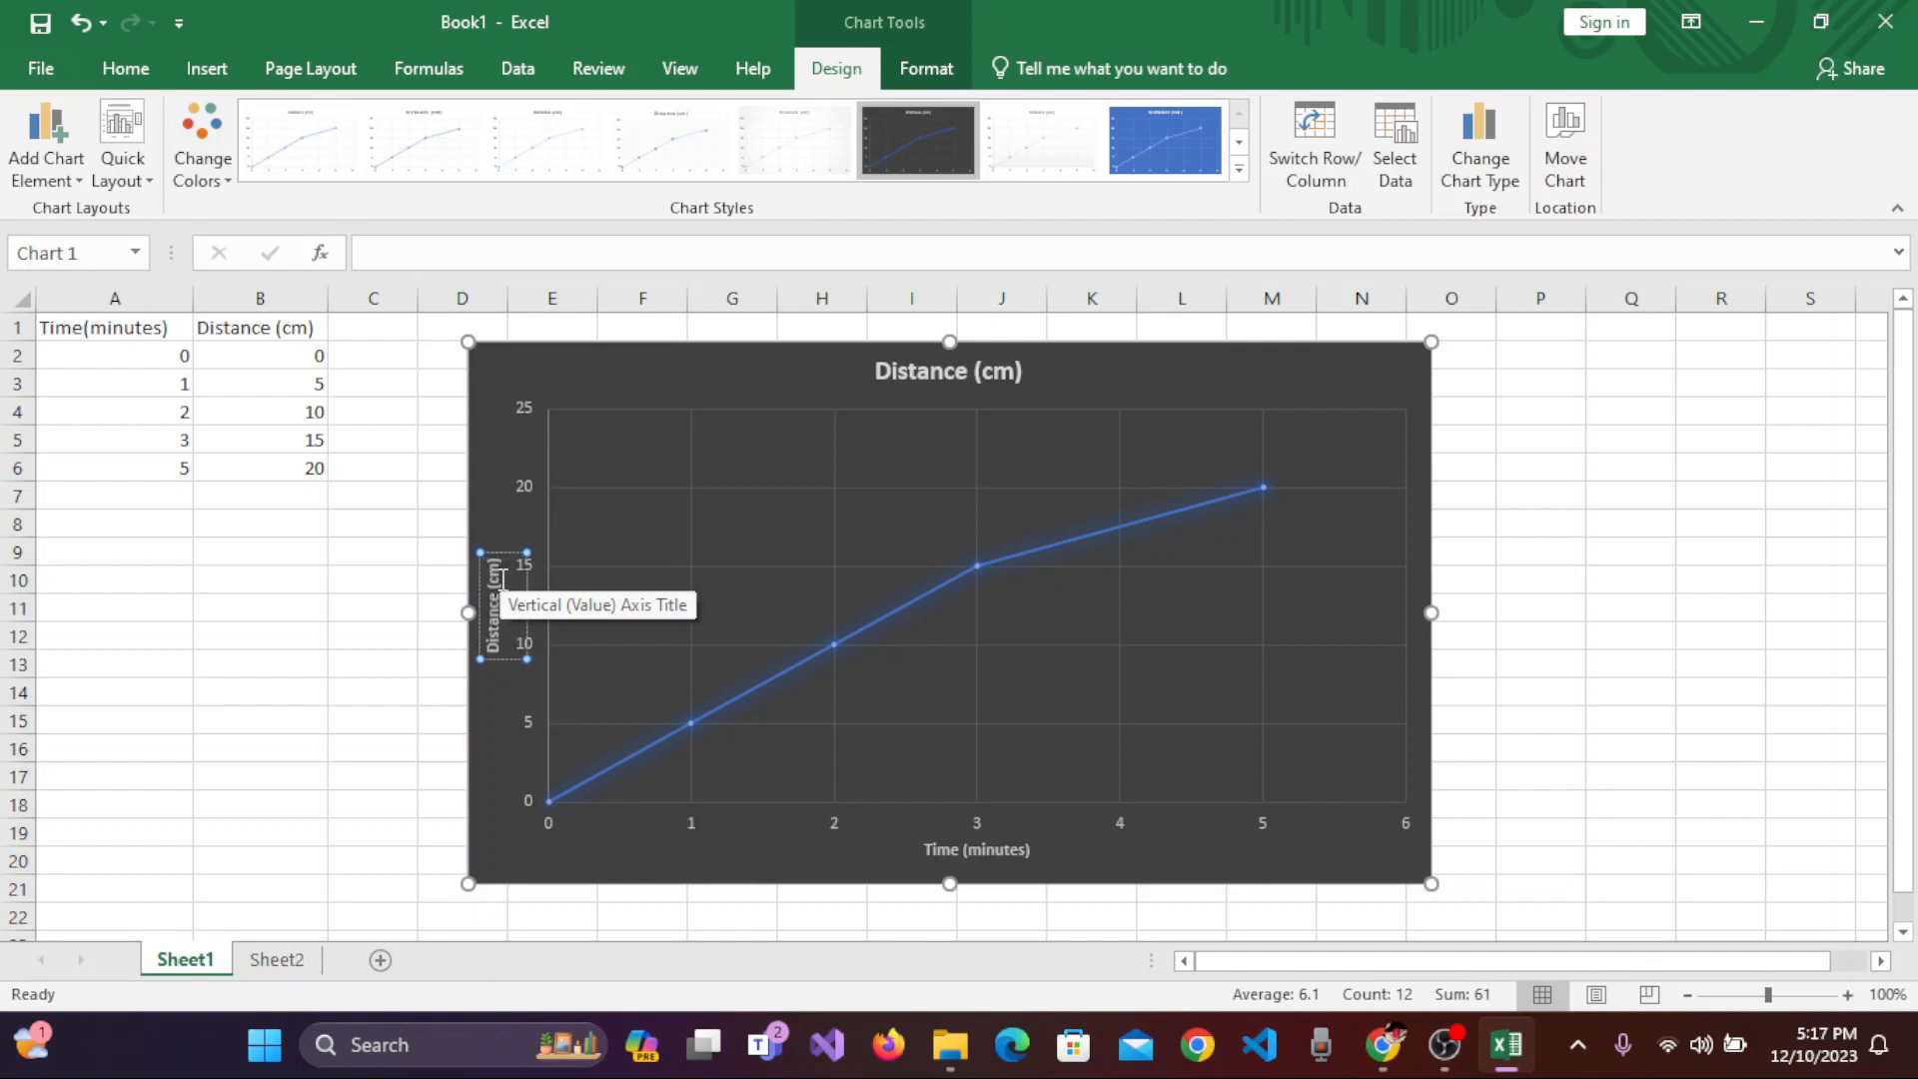
{"action": "left_click", "coordinate": [1370, 750]}
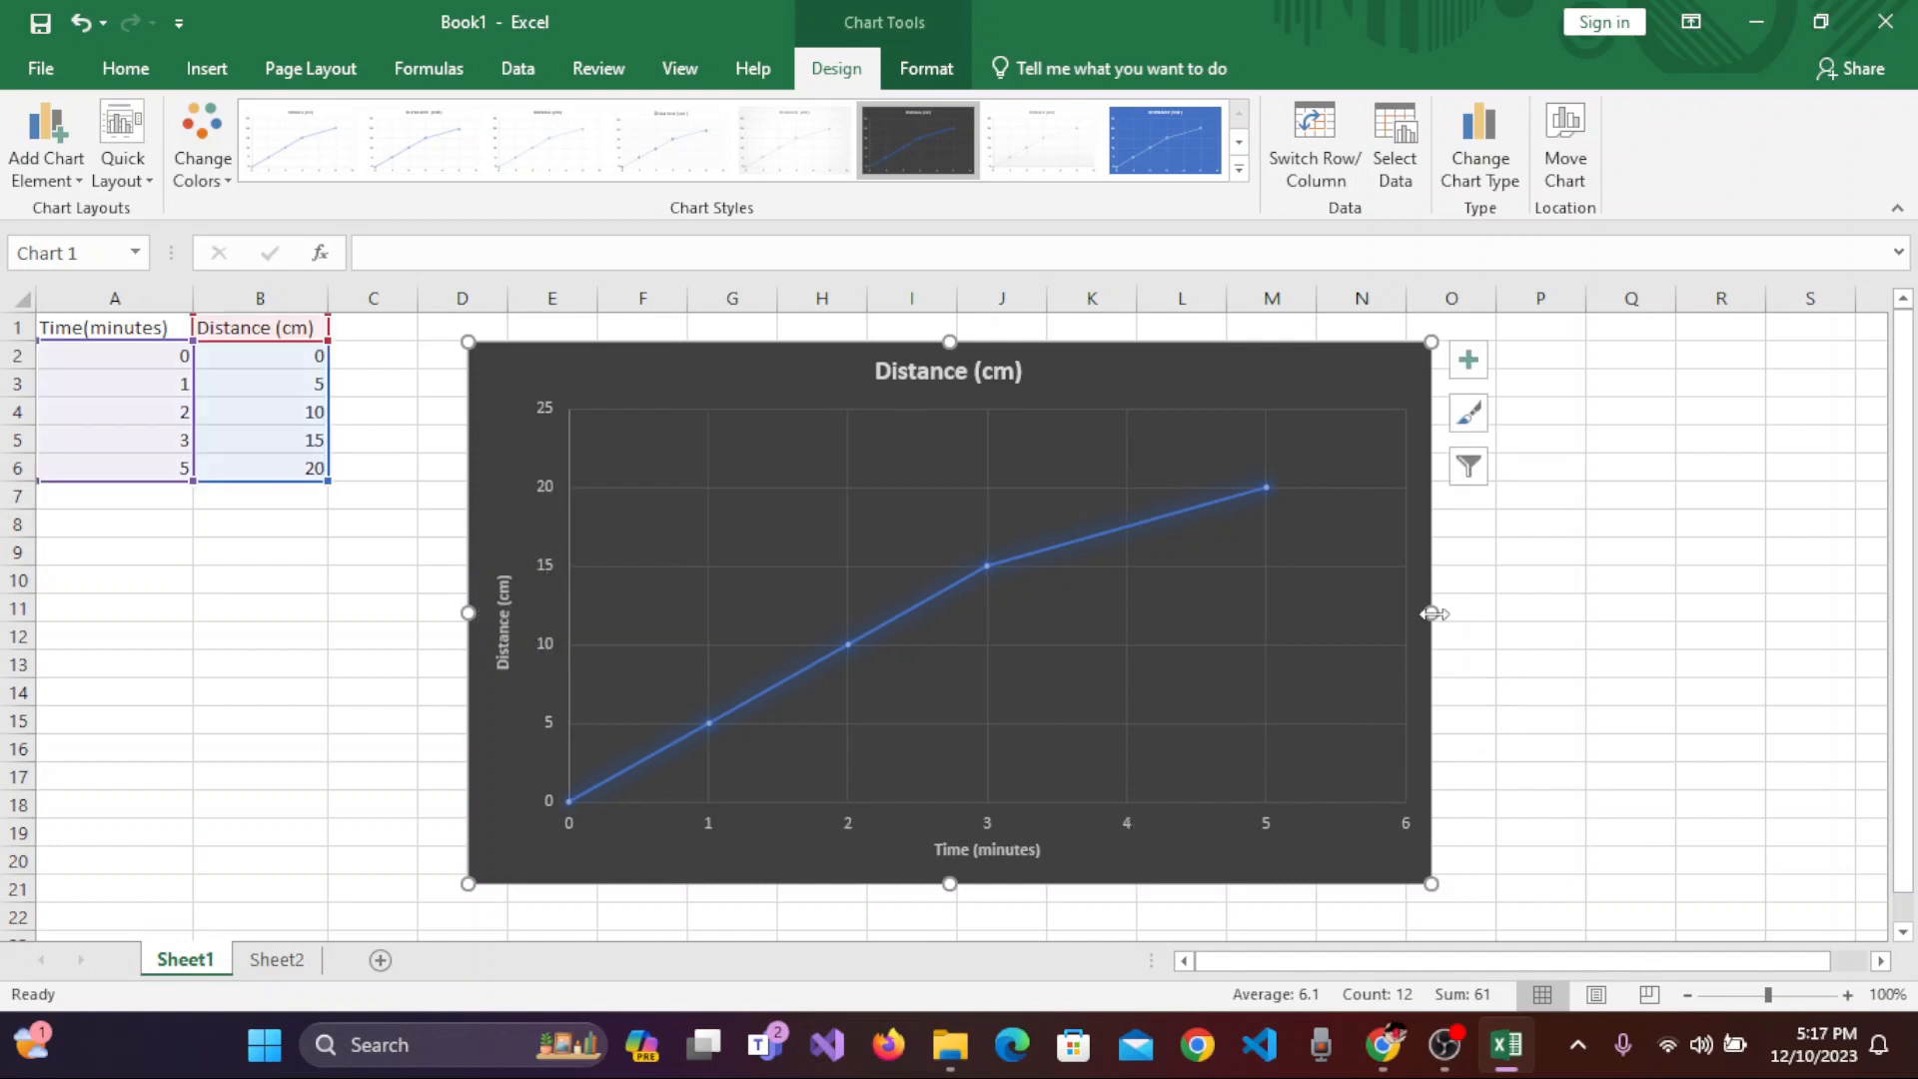
Widen the chart slightly and apply the chart style with the blue background
{"action": "left_click_drag", "start_coordinate": [1433, 616], "coordinate": [1458, 624]}
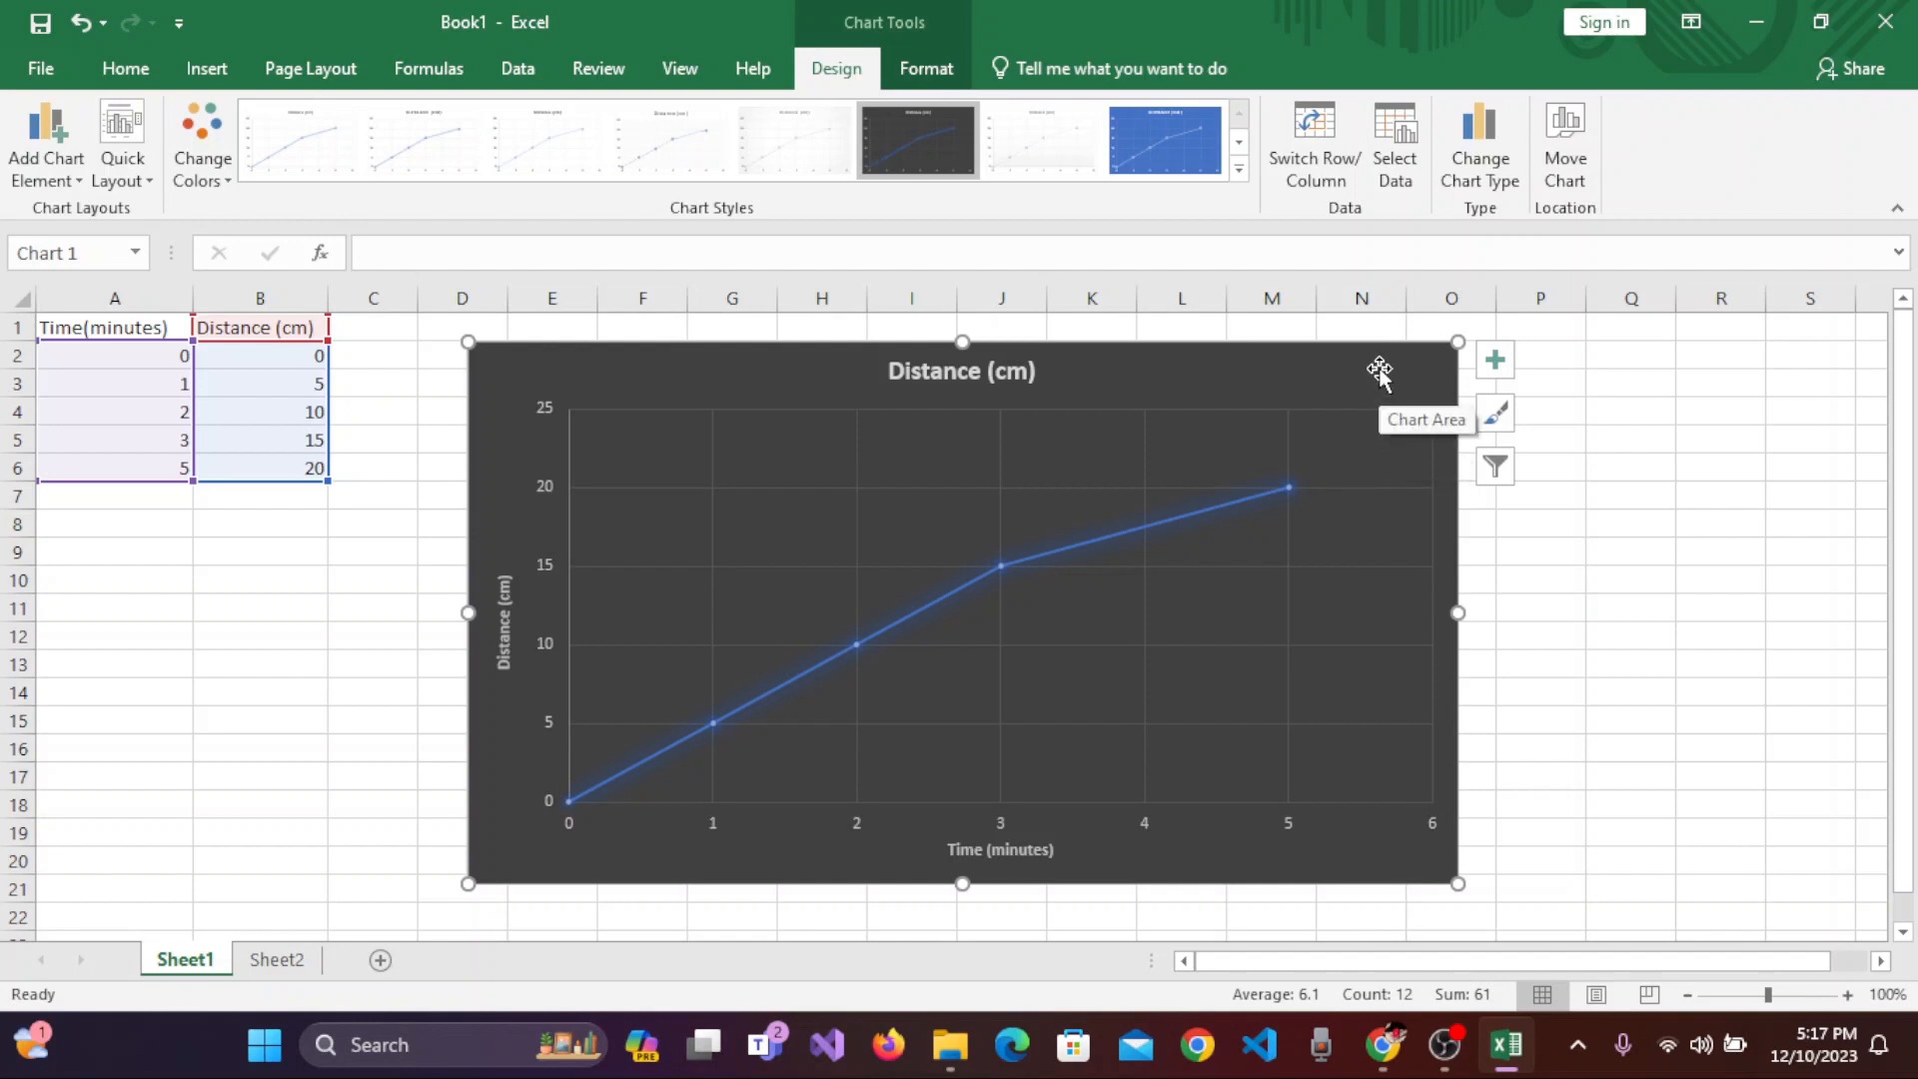
{"action": "left_click", "coordinate": [1201, 175]}
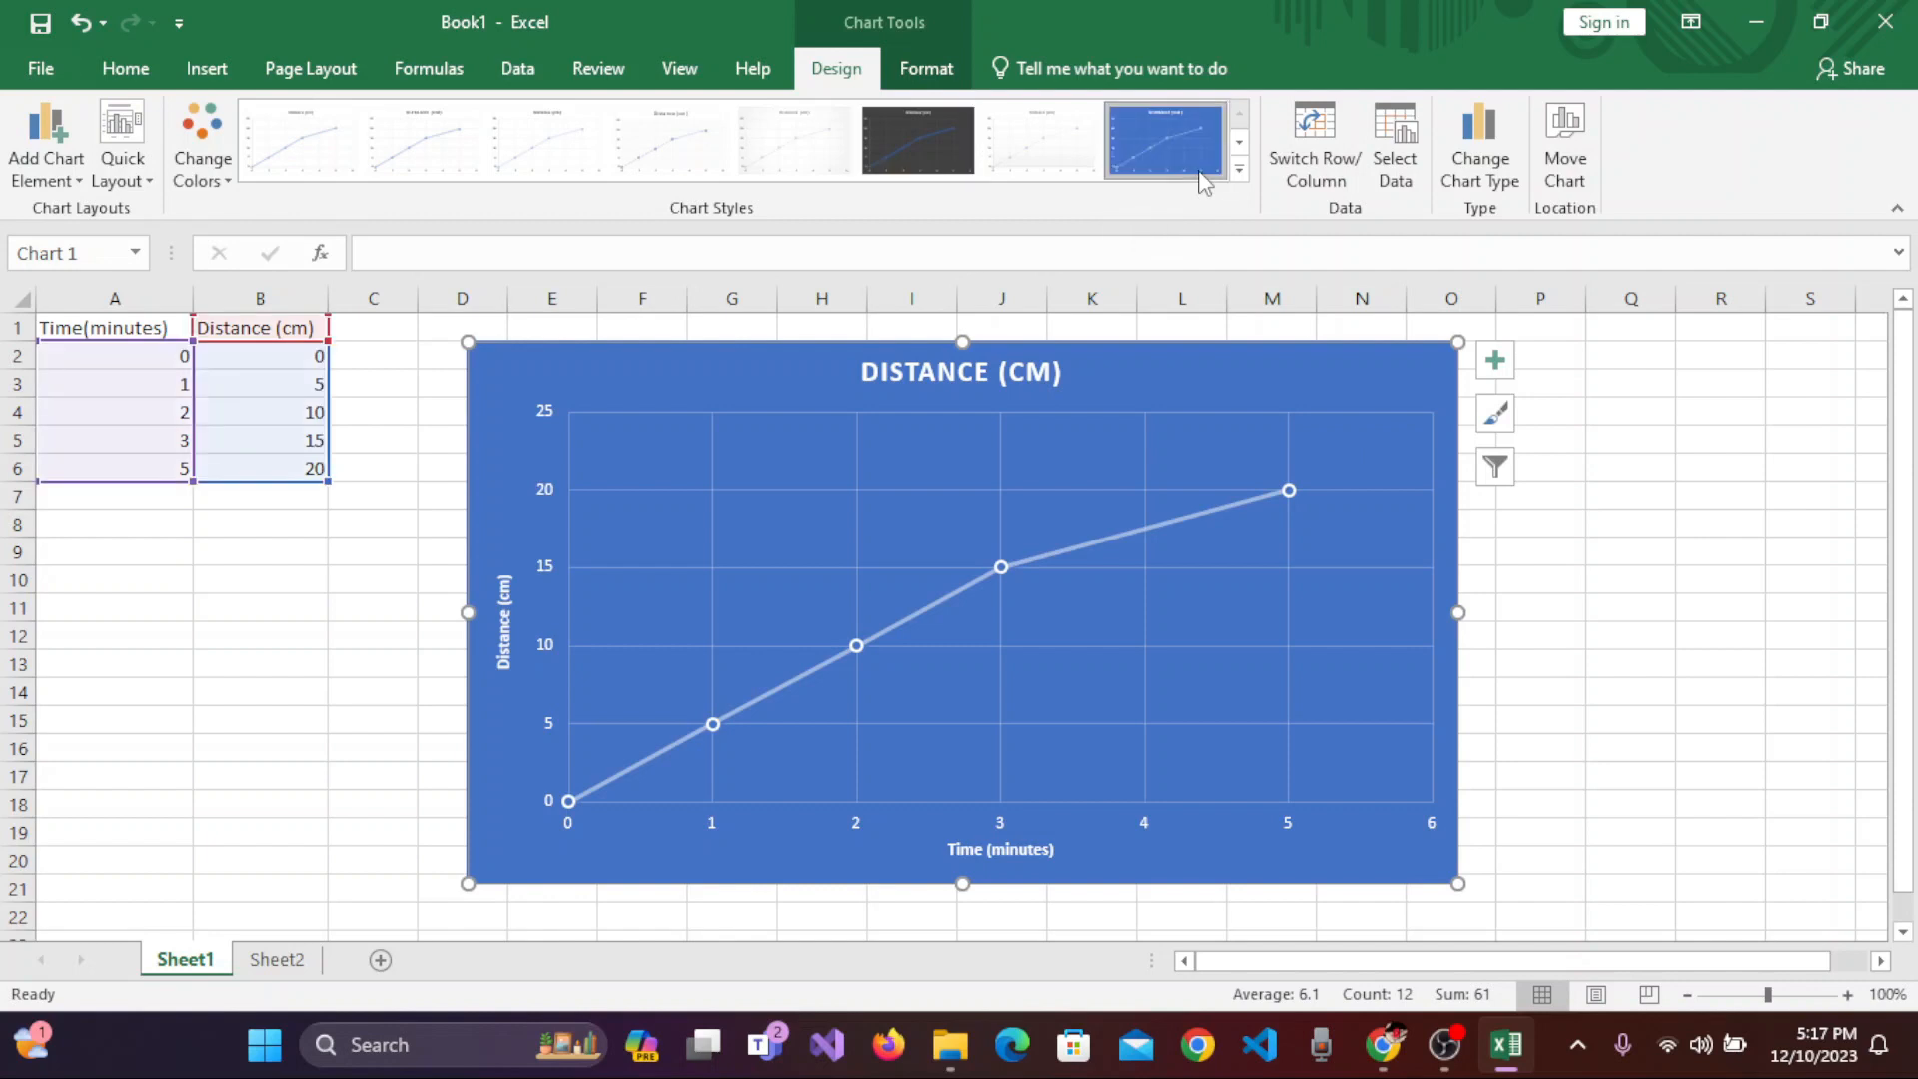